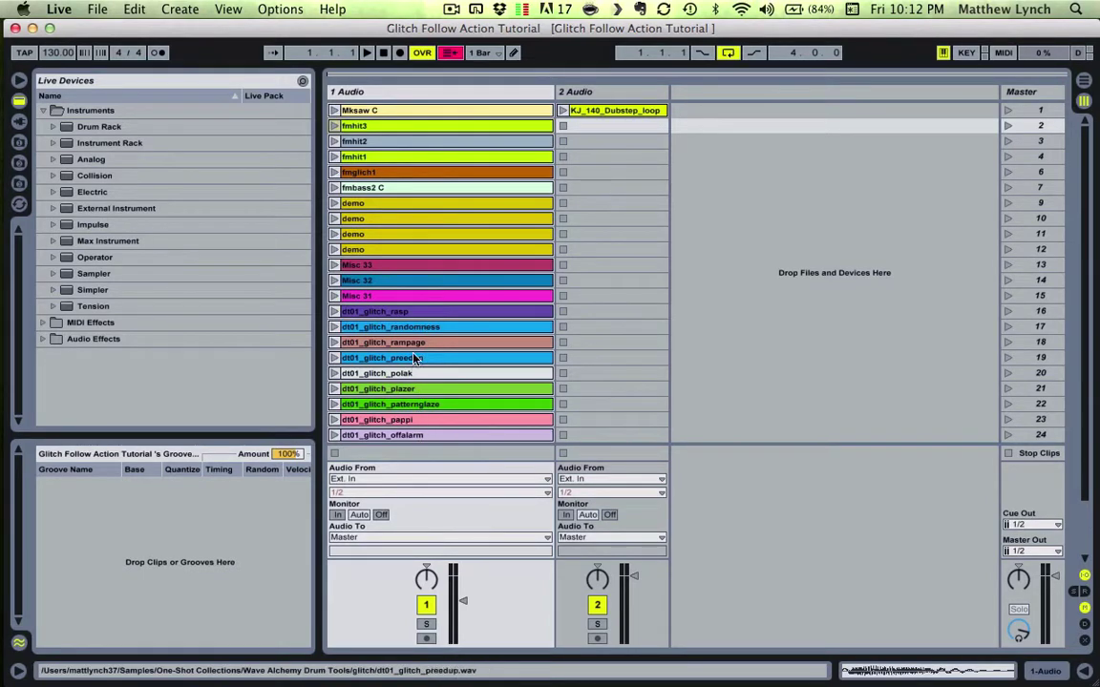
Step: Inspect the launch settings of the Mksaw C, fmhit3, row 11 demo, dt01_glitch_plazer and dt01_glitch_patternglaze clips
double_click(377, 113)
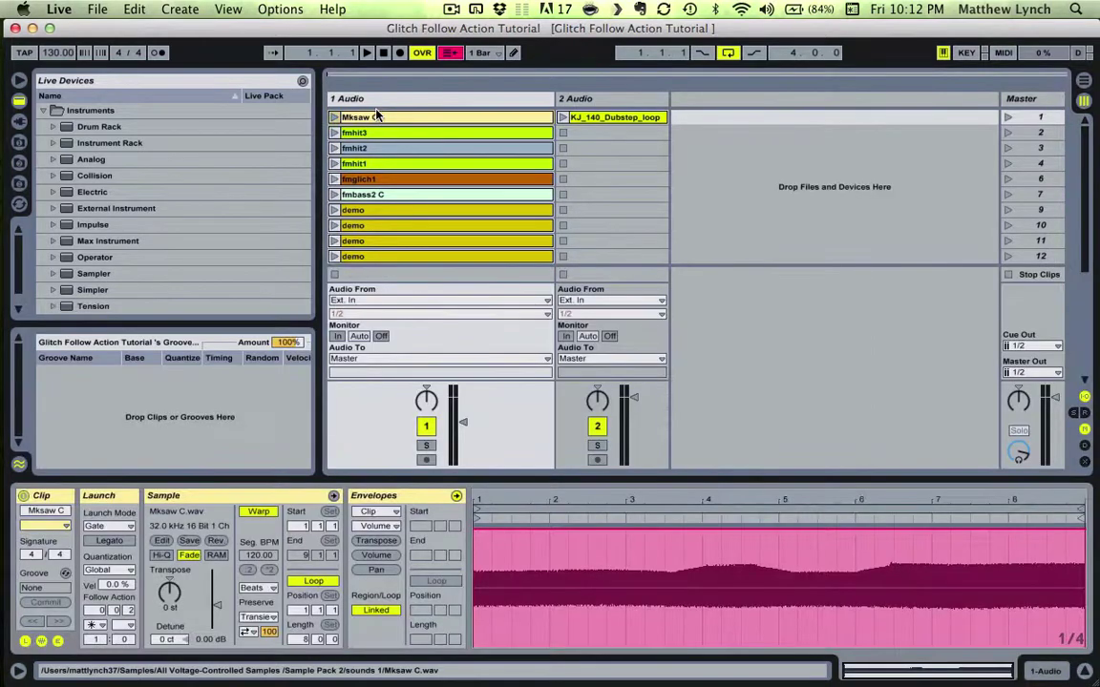
left_click(376, 134)
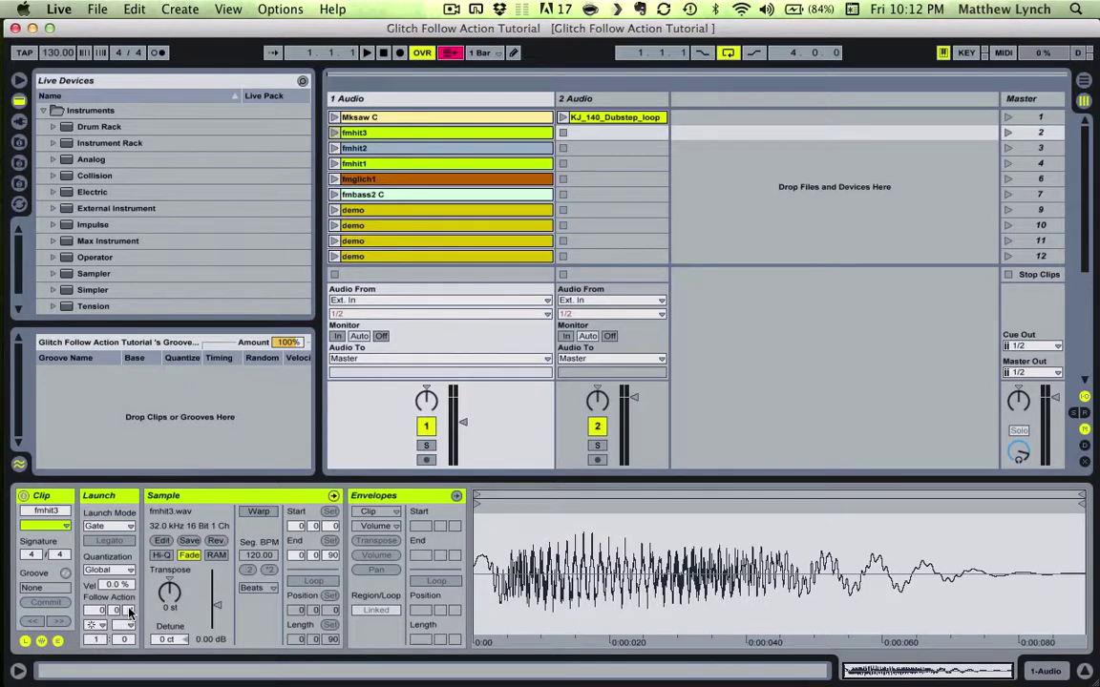
left_click(411, 241)
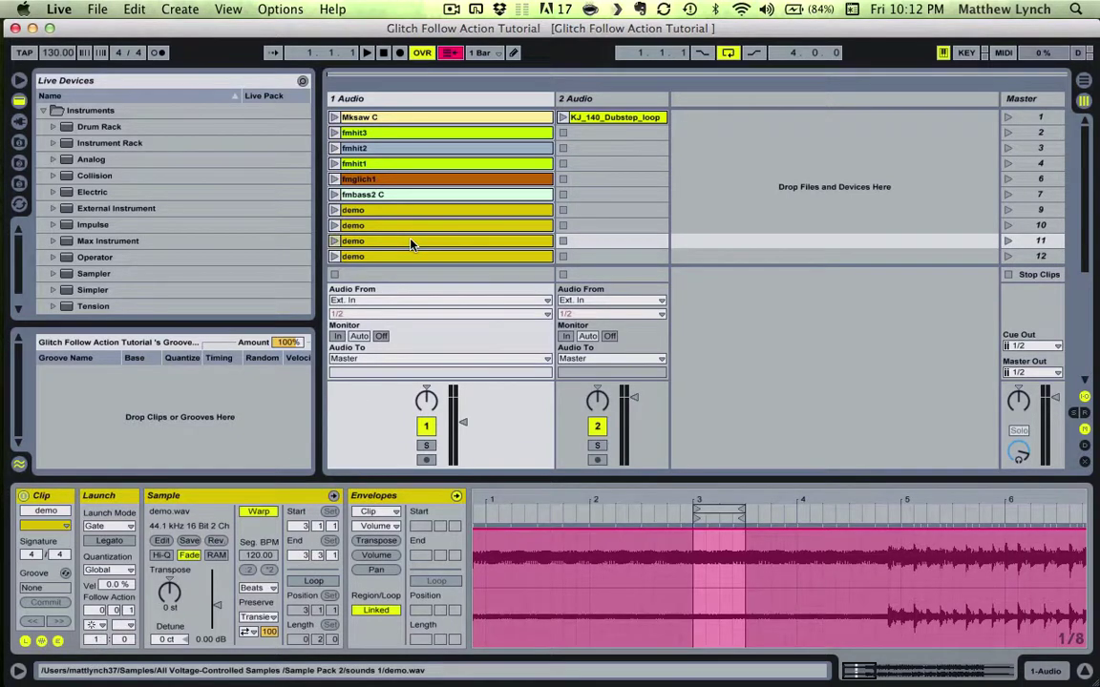
scroll(408, 246, "down", 5)
left_click(409, 241)
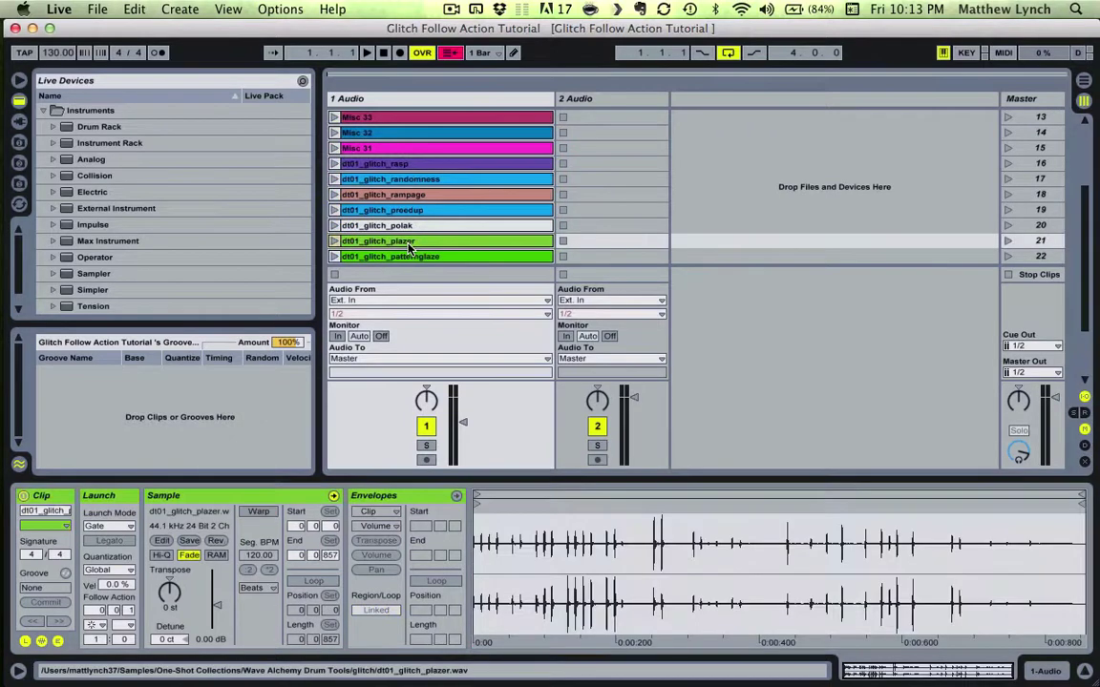
left_click(408, 255)
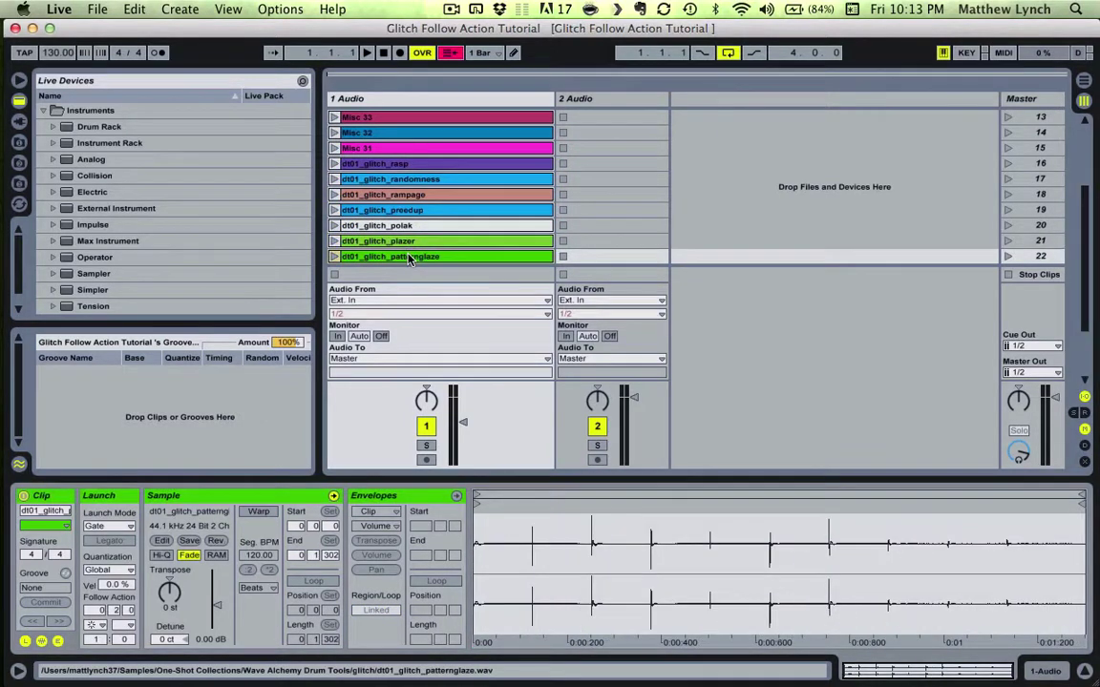
Step: Review the available options for both follow actions of the dt01_glitch_patternglaze clip, choosing Other for the first
left_click(101, 627)
left_click(101, 628)
left_click(101, 628)
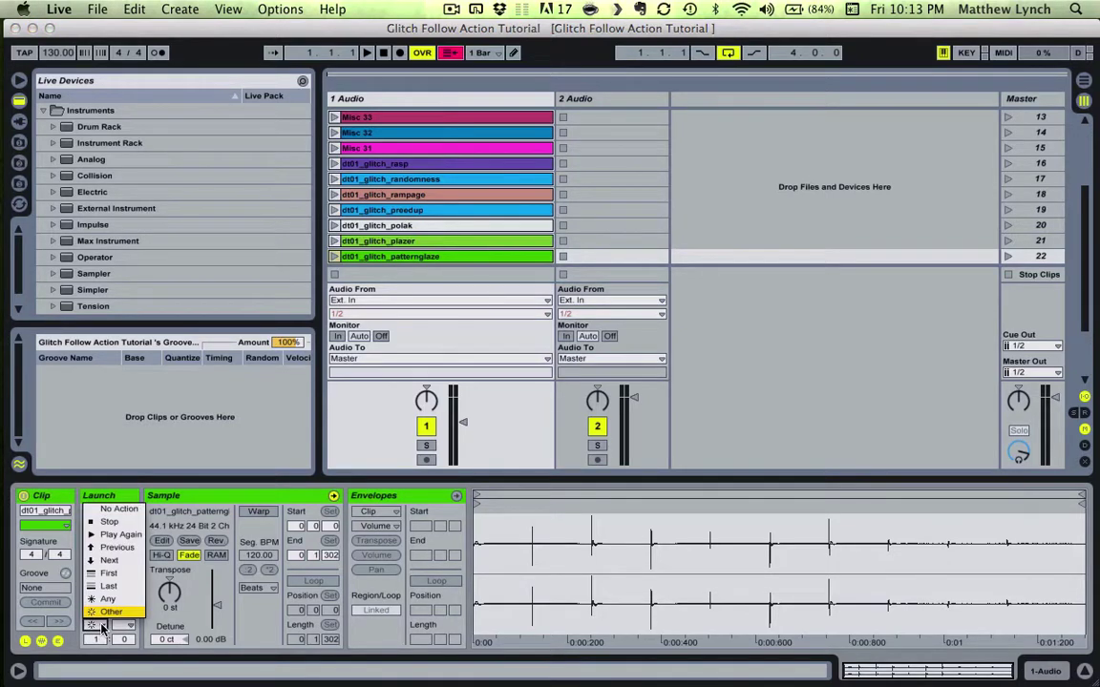
left_click(108, 612)
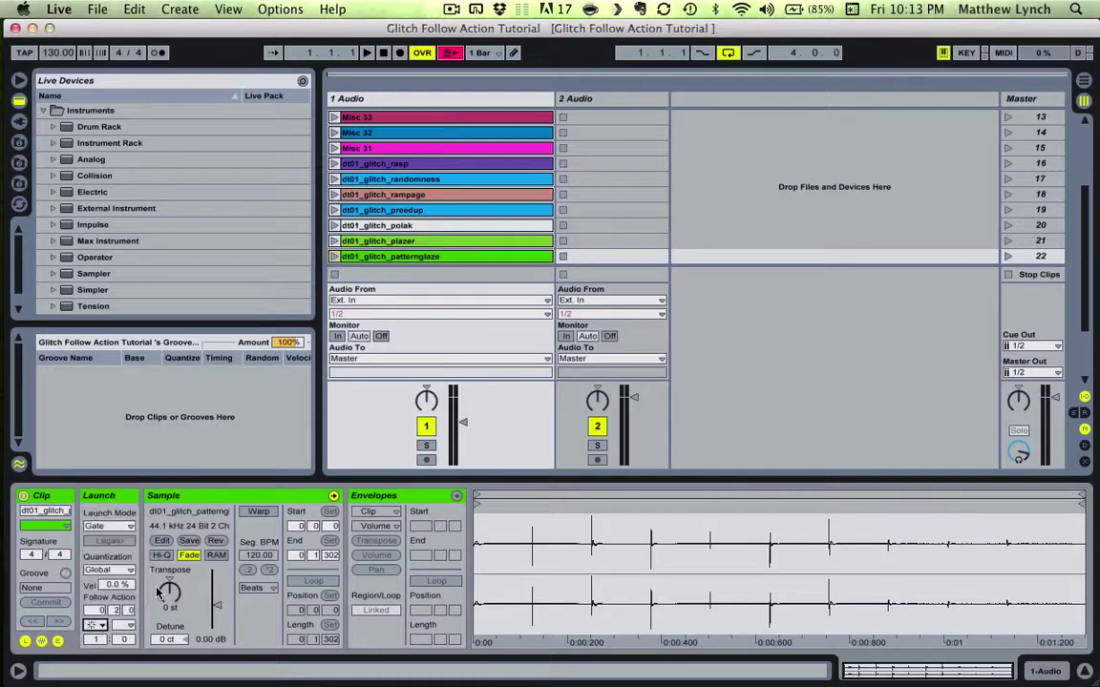
scroll(420, 222, "down", 3)
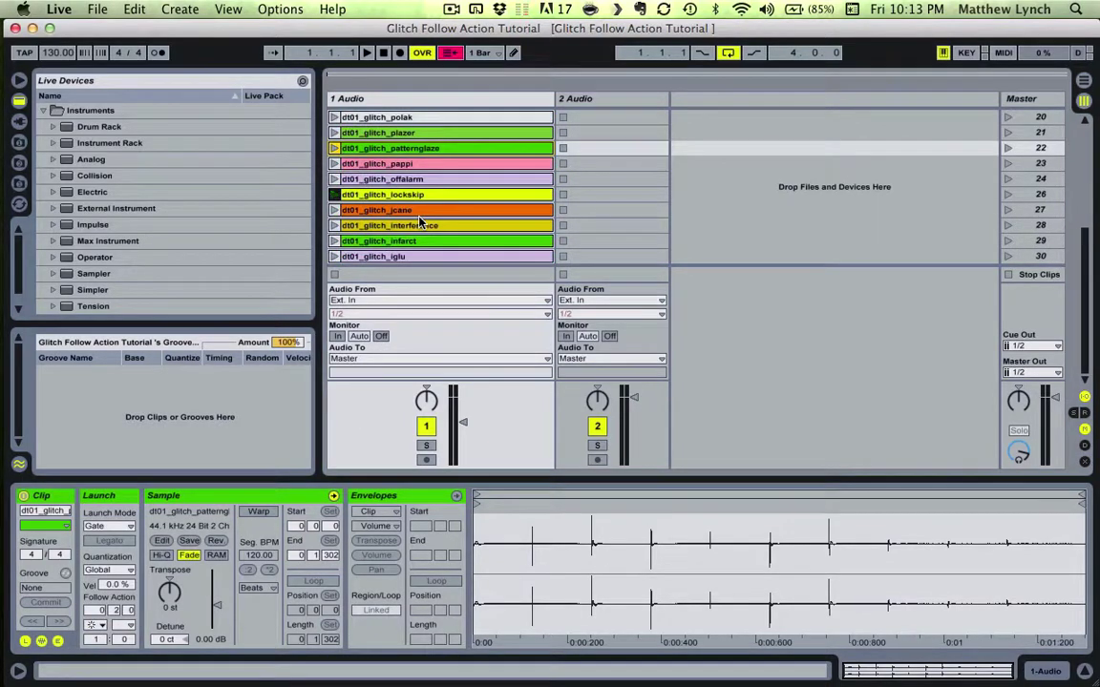
left_click(125, 626)
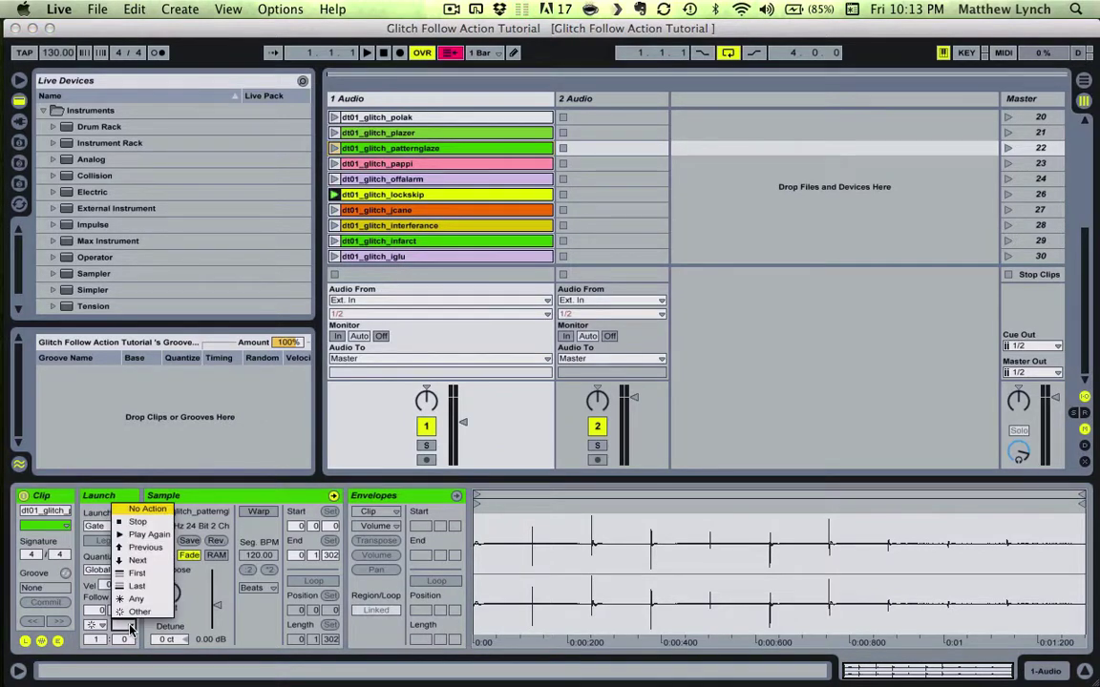
left_click(130, 628)
left_click(103, 625)
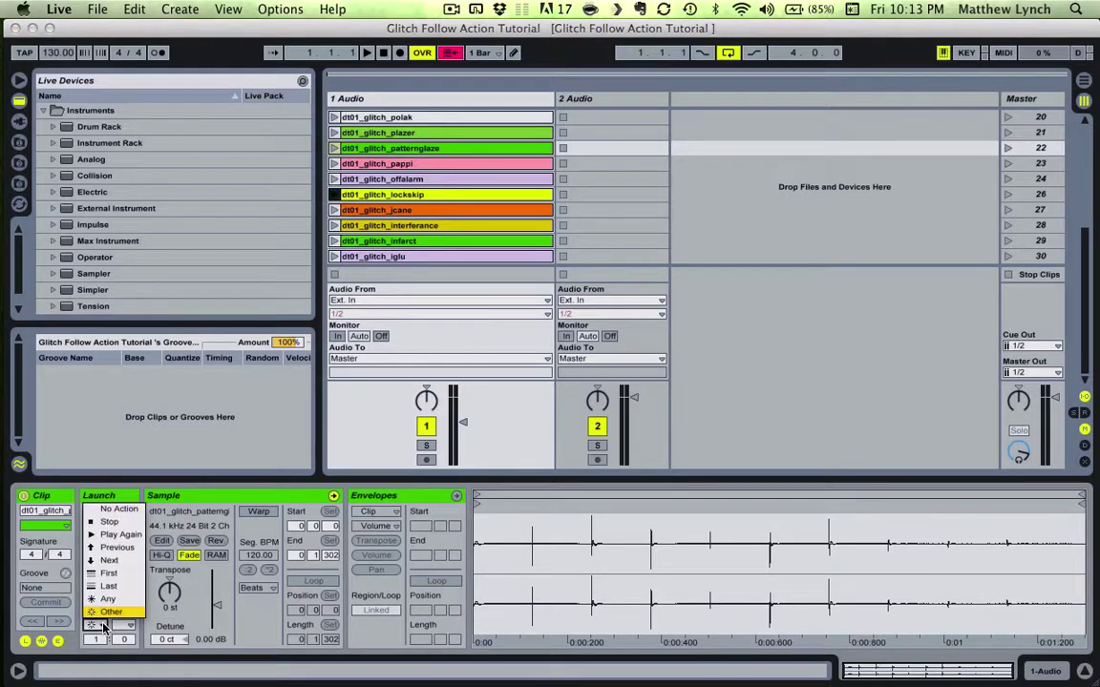
left_click(103, 625)
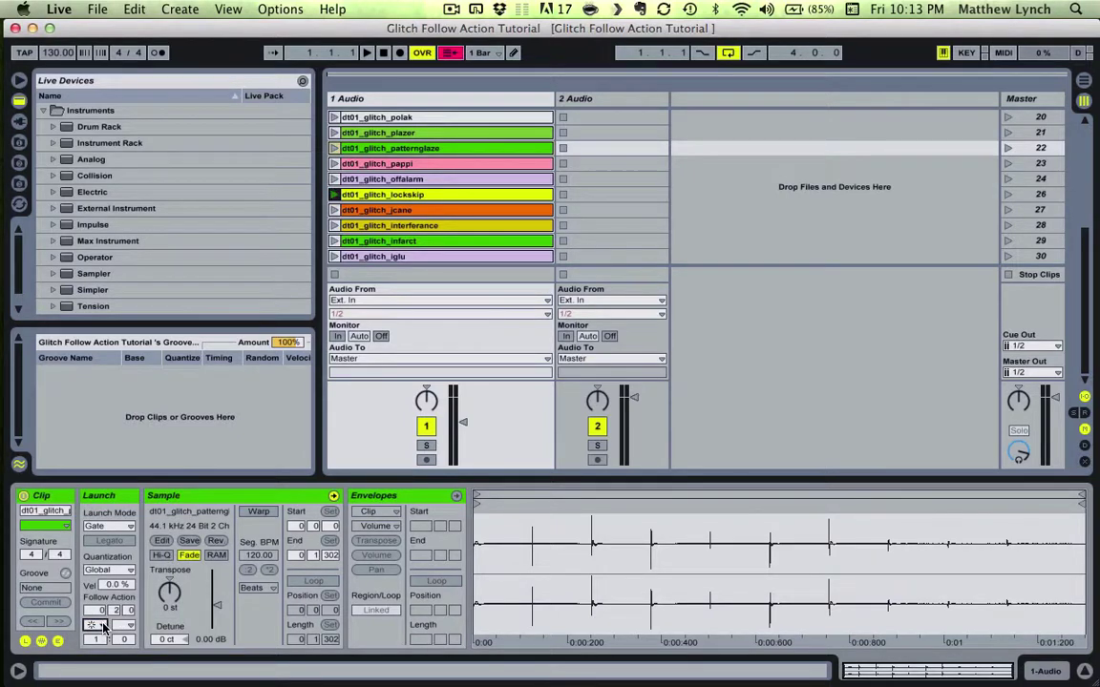
Step: Play the glitch clips starting from fmglich1 with the clip details hidden, and stop playback
scroll(417, 195, "up", 10)
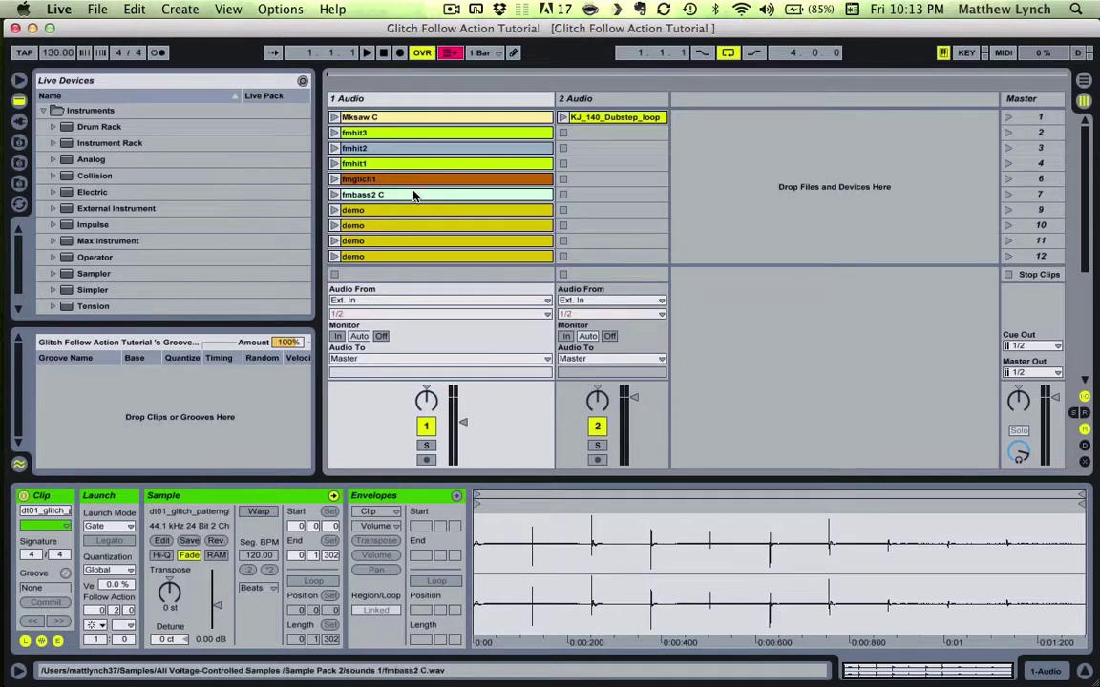
left_click(336, 179)
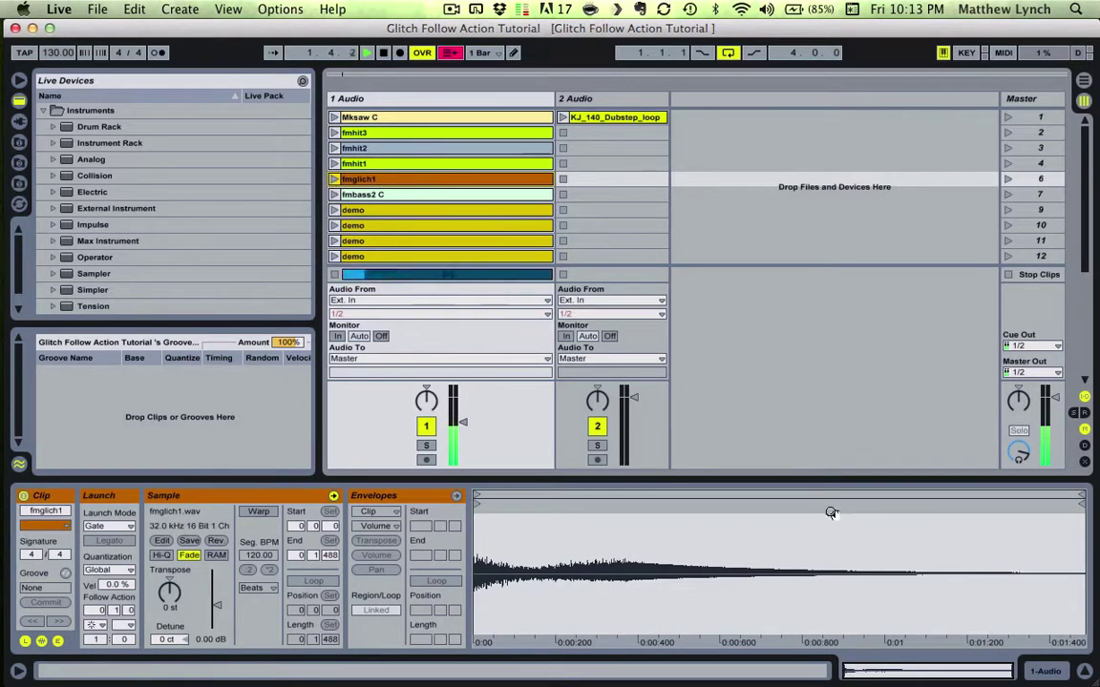
left_click(1085, 673)
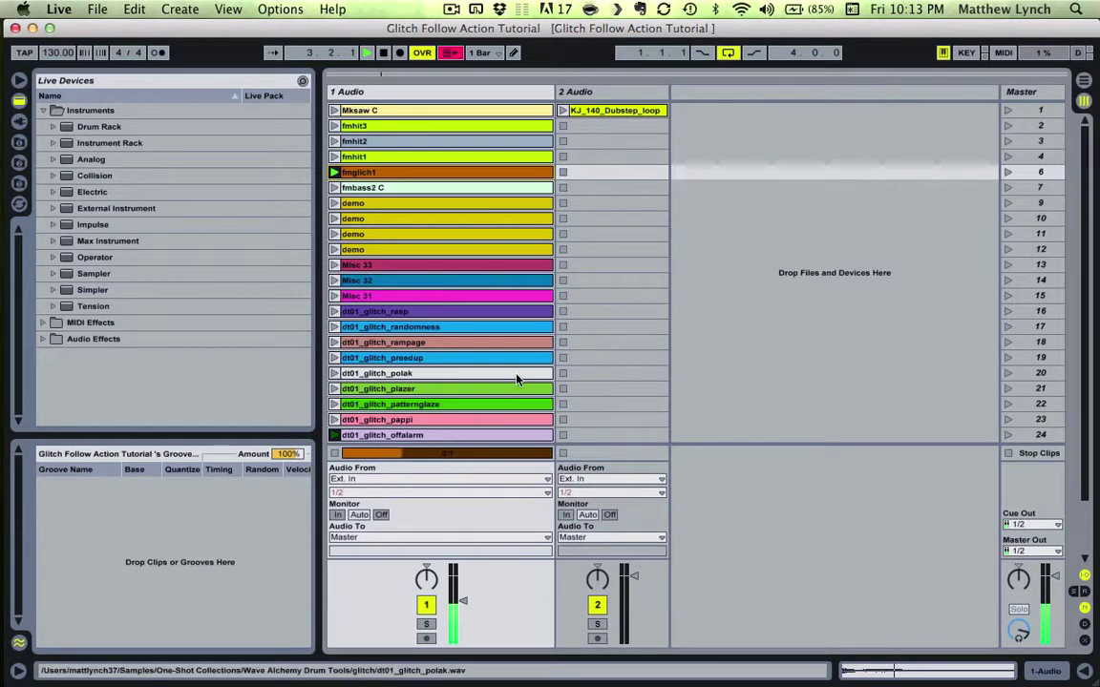
scroll(517, 379, "down", 5)
scroll(517, 379, "up", 4)
scroll(516, 379, "up", 1)
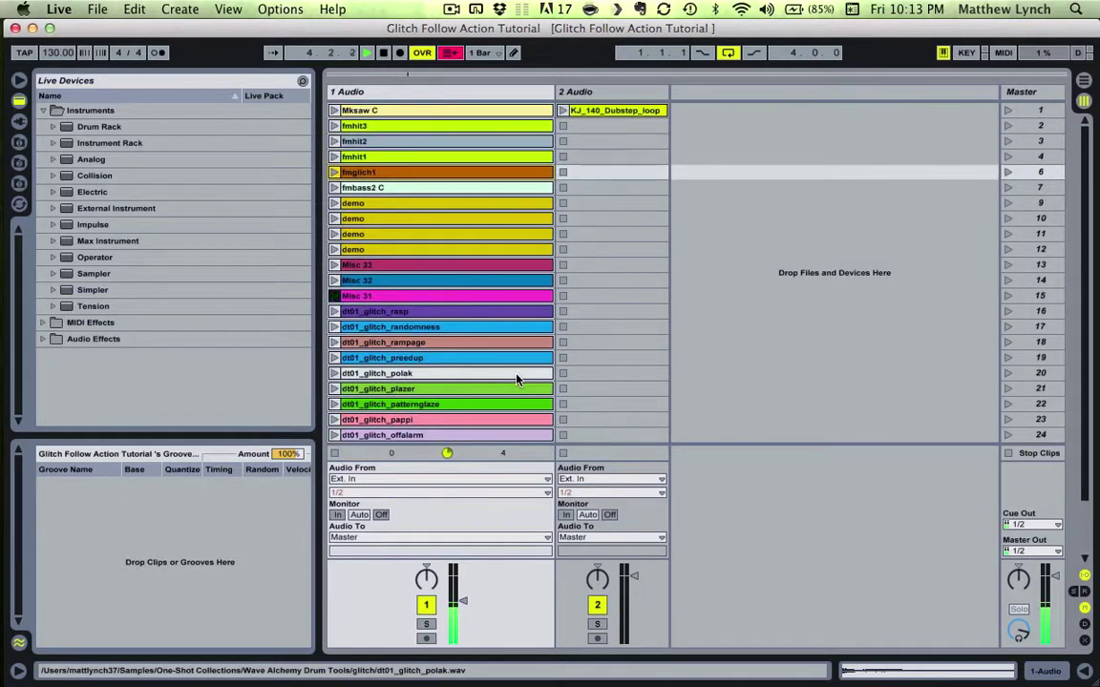
left_click(335, 450)
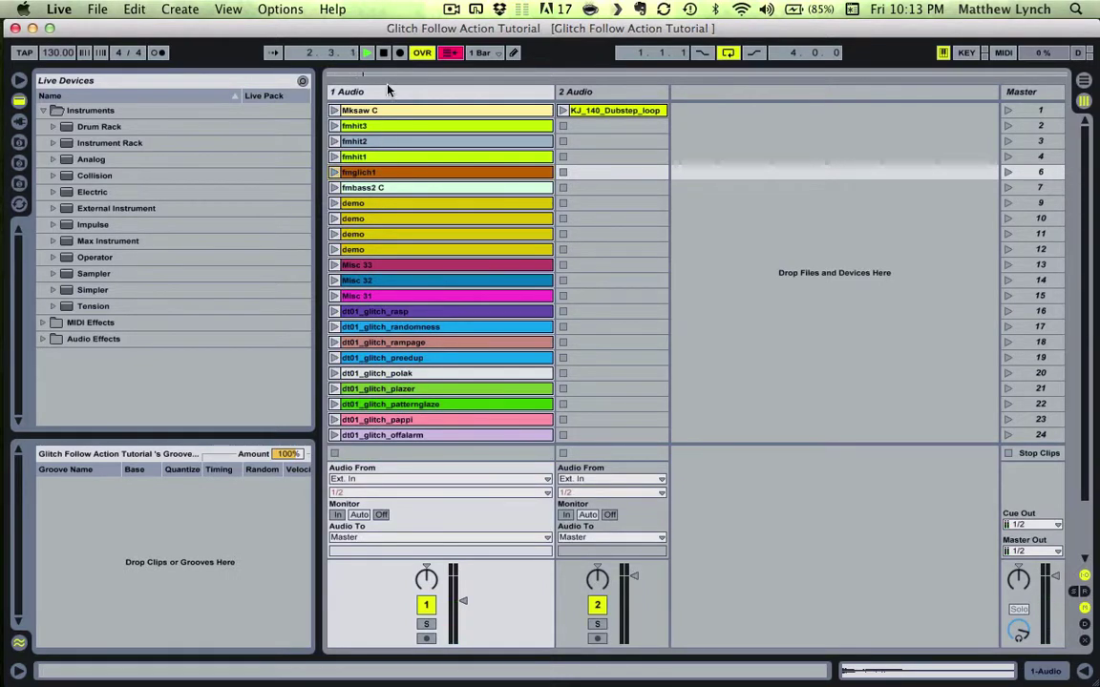
left_click(381, 54)
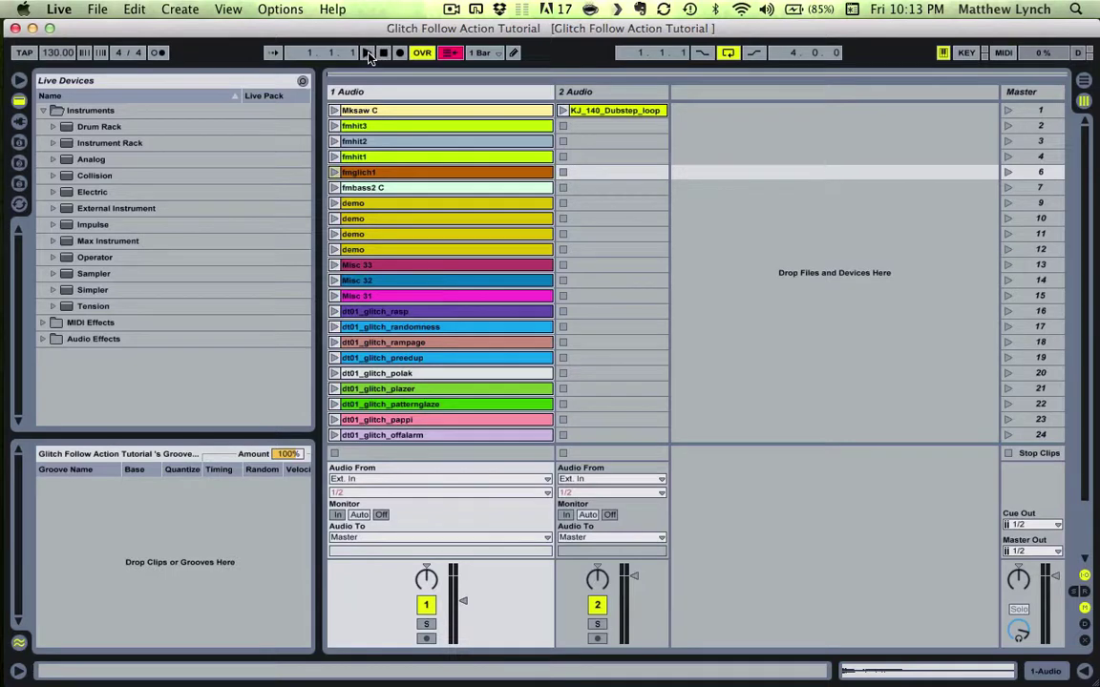
Step: Play the fmglich1 clip together with the KJ_140_Dubstep_loop clip, and stop playback
left_click(334, 172)
left_click(563, 111)
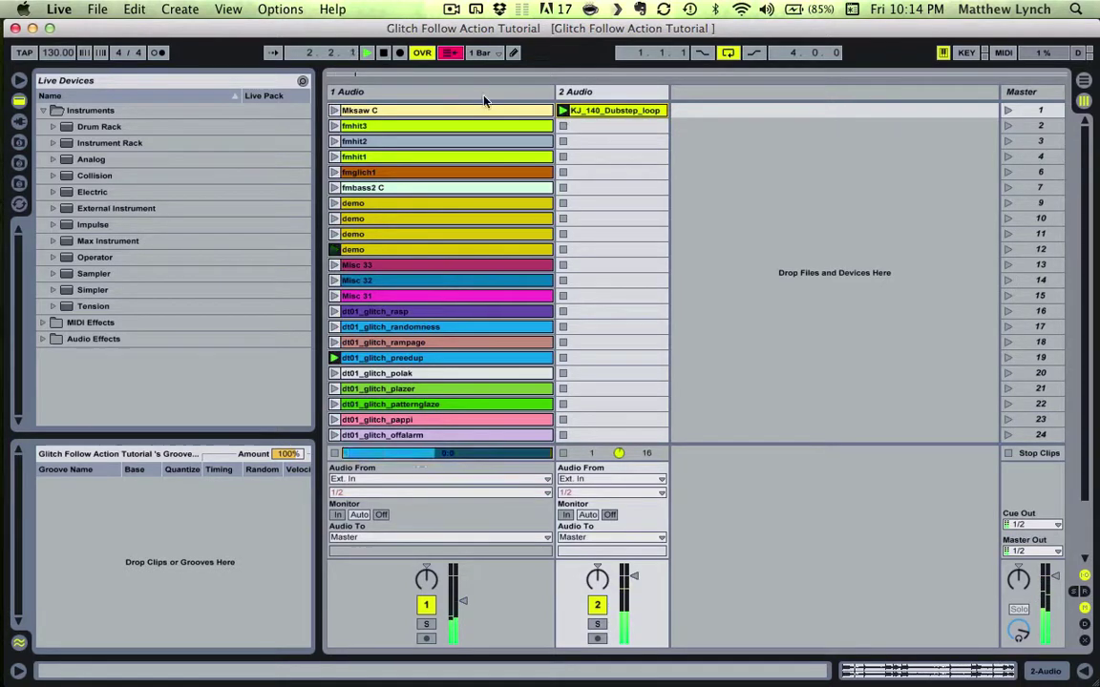
left_click(384, 53)
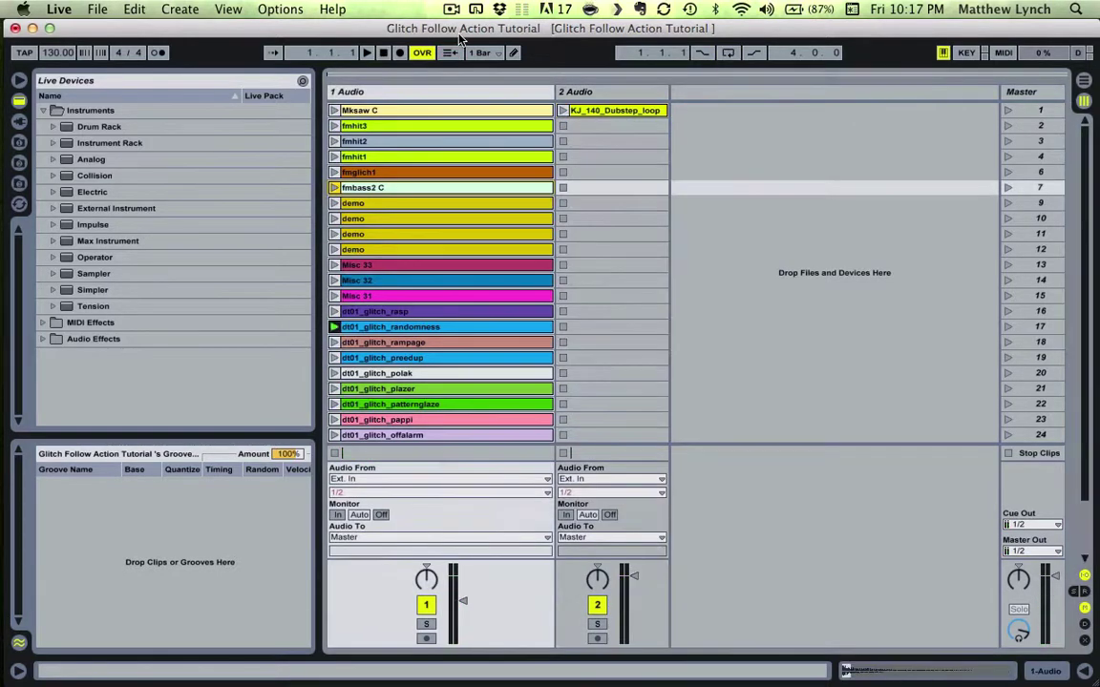
Step: Record the glitch clip playback into the arrangement, launching from fmglich1 and stopping after about 18 bars
left_click(385, 54)
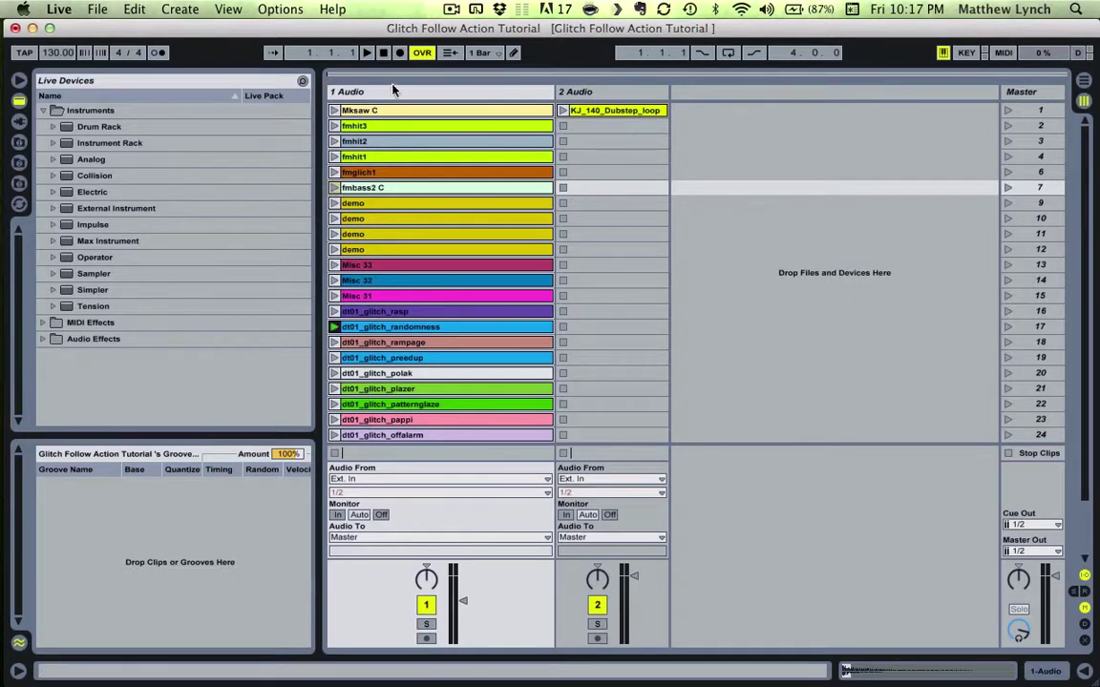
left_click(335, 173)
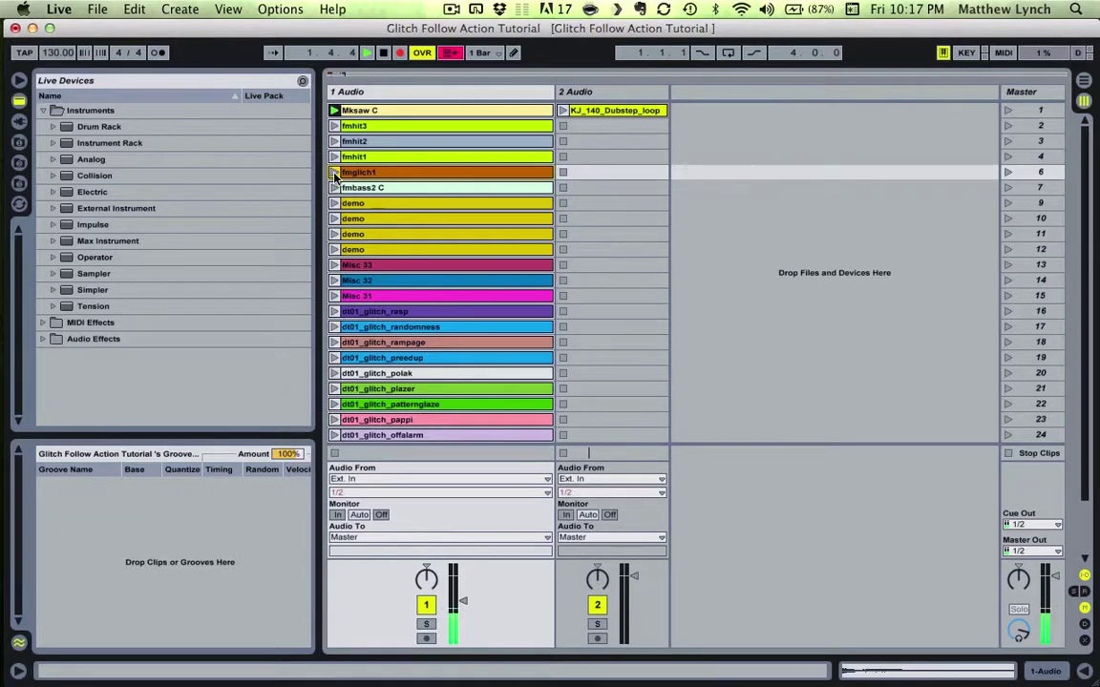
key("Tab")
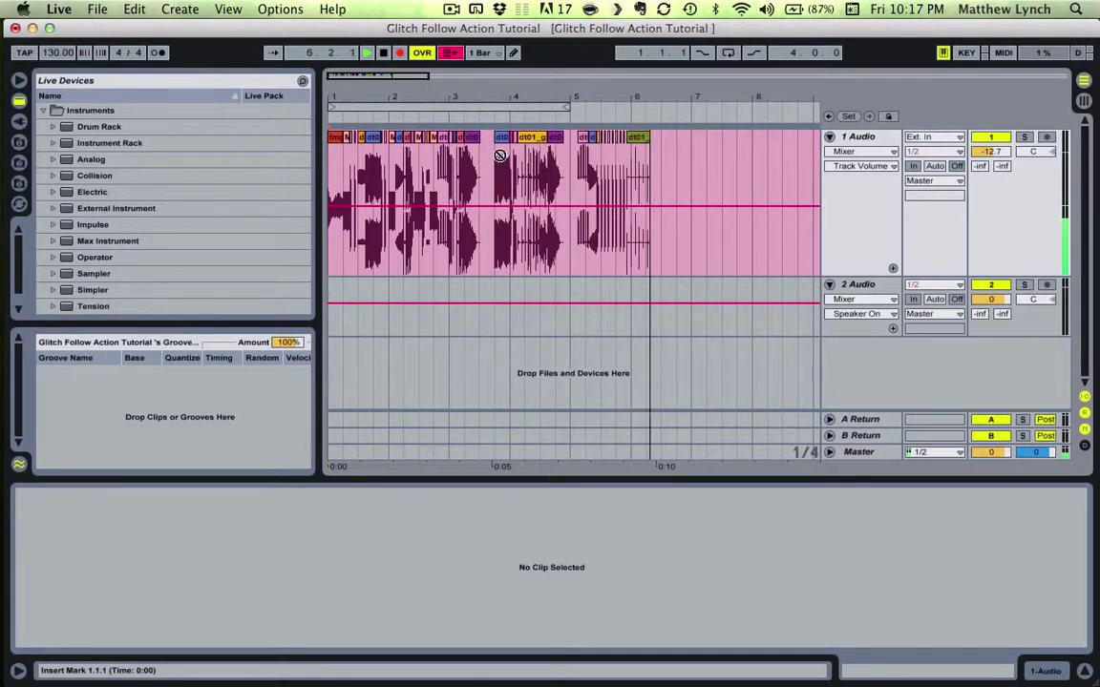
left_click_drag(472, 106, 470, 96)
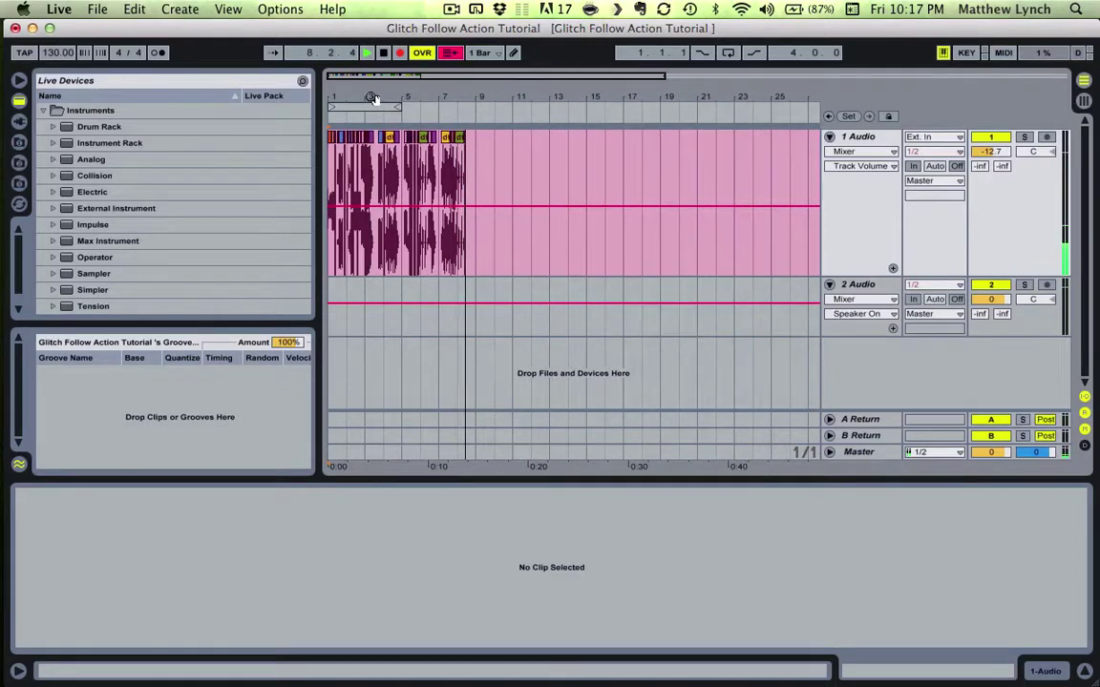
key("Tab")
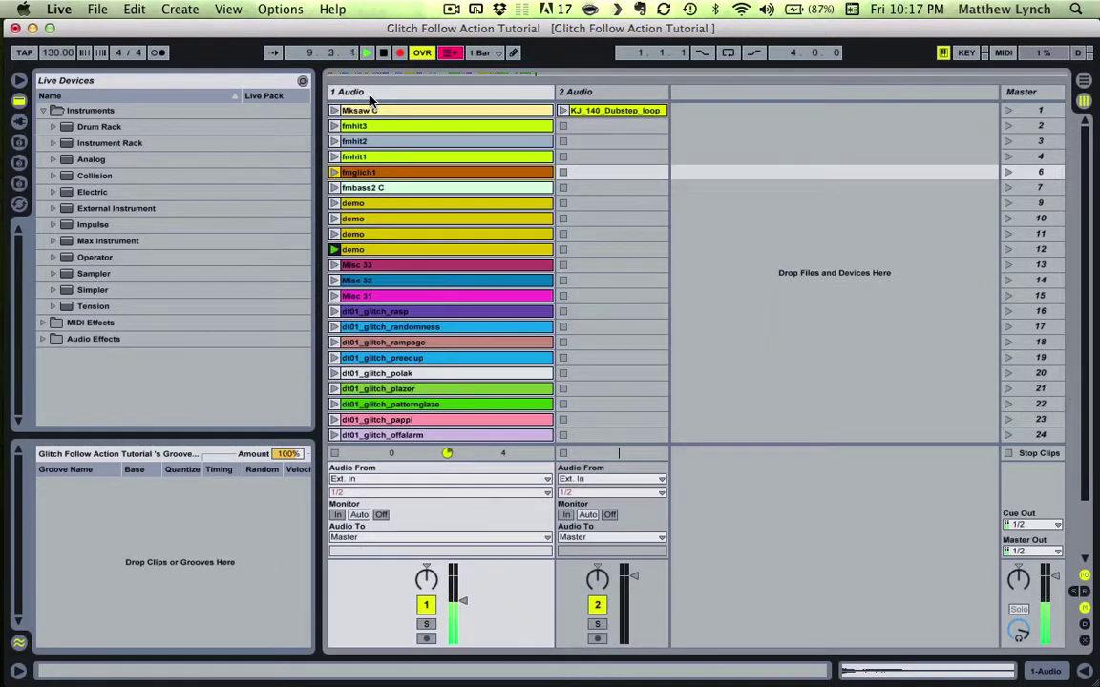
key("Tab")
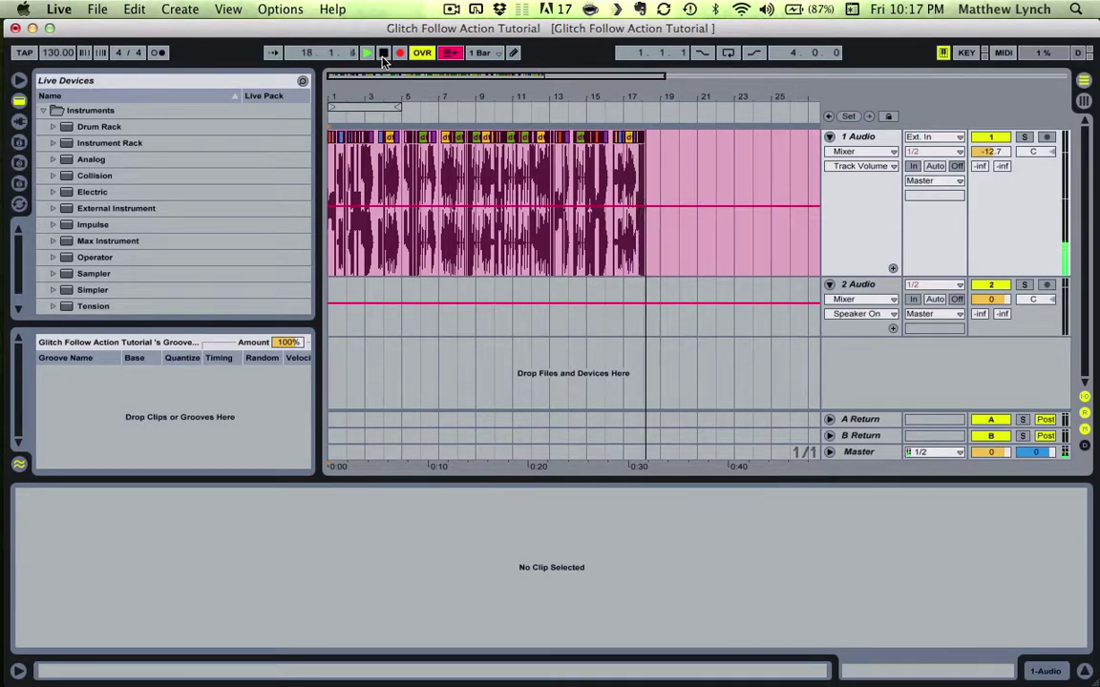
left_click(382, 57)
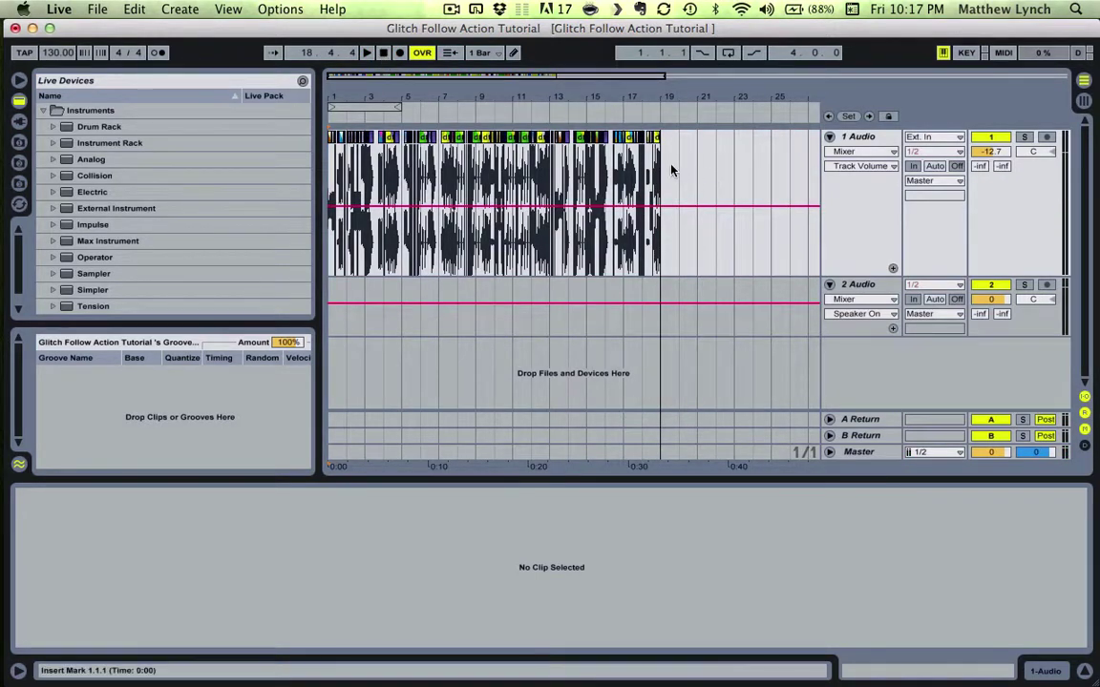
Step: Select all recorded clips on the 1 Audio track from bar 1 to bar 20 and consolidate them into one clip
left_click_drag(672, 170, 263, 172)
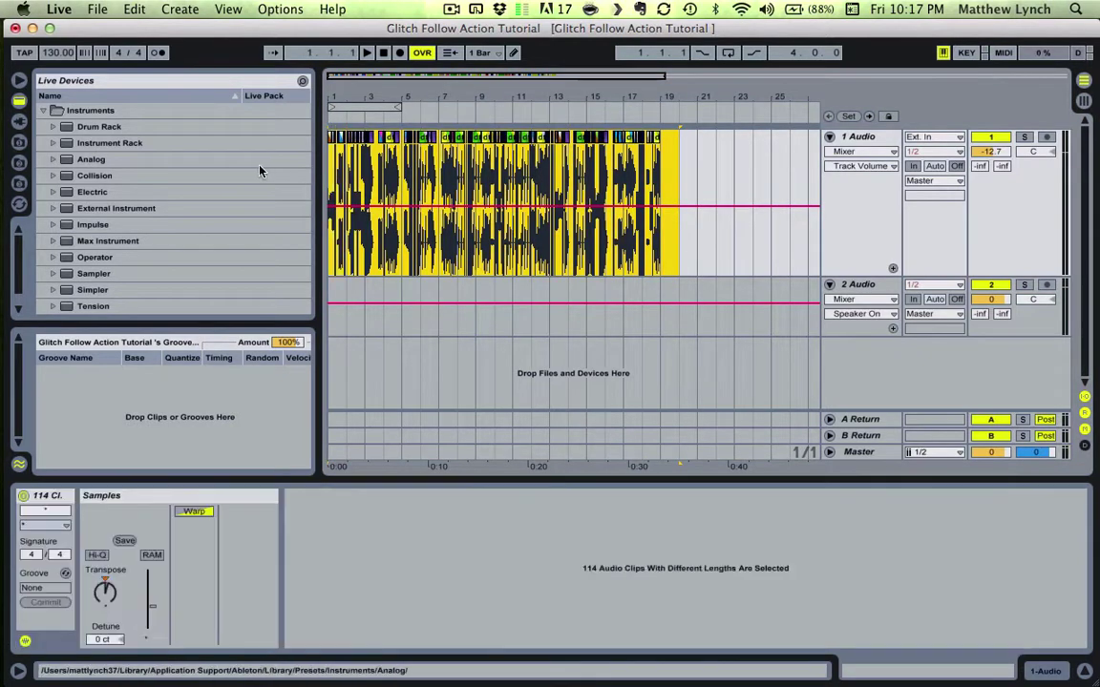
right_click(425, 176)
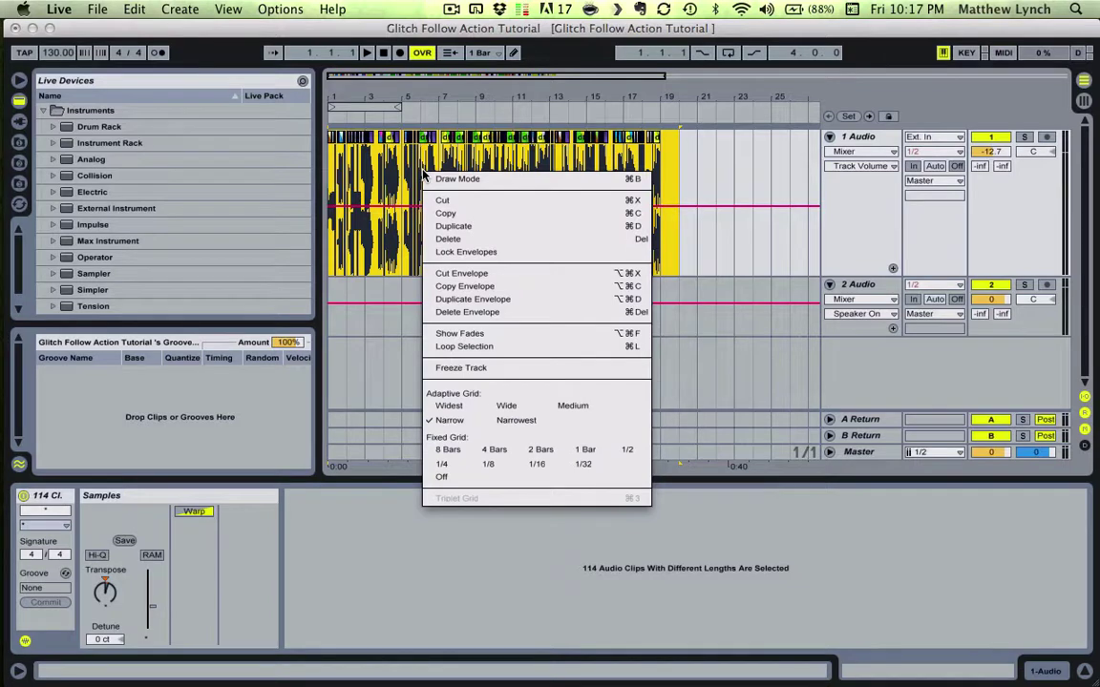
left_click(408, 142)
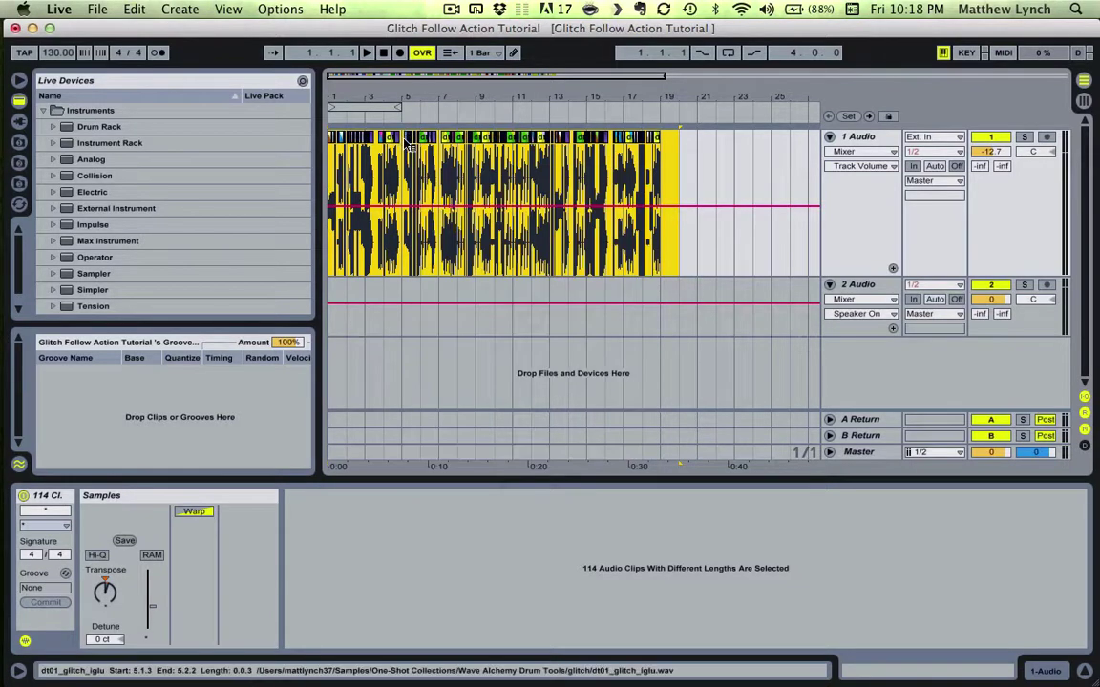
right_click(409, 144)
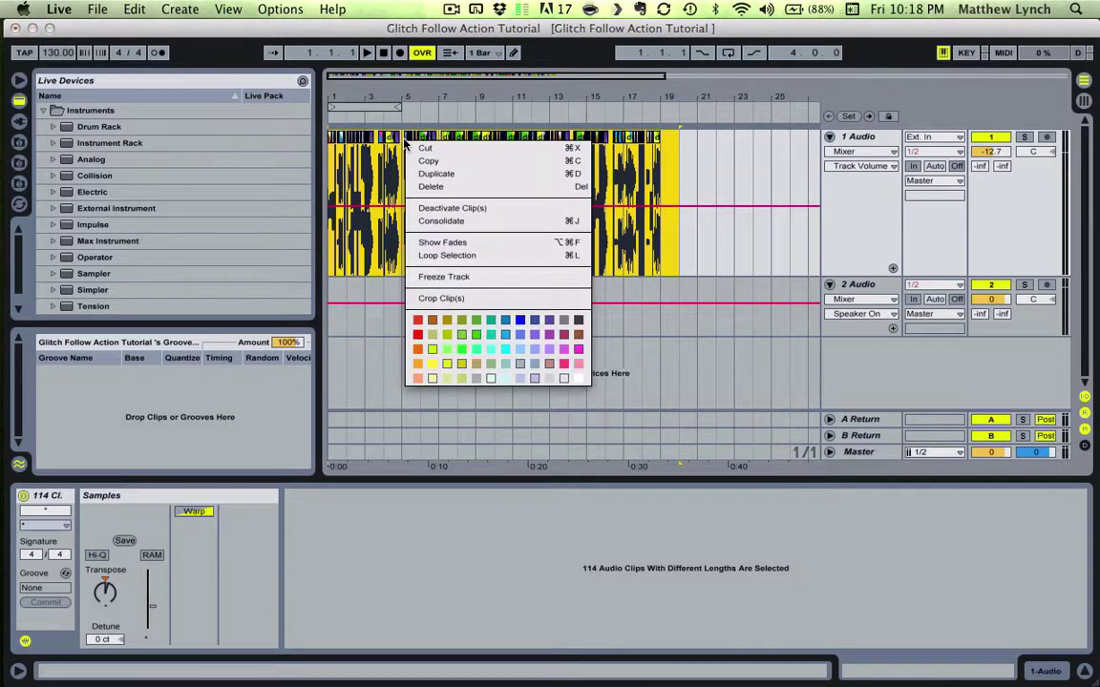
left_click(446, 222)
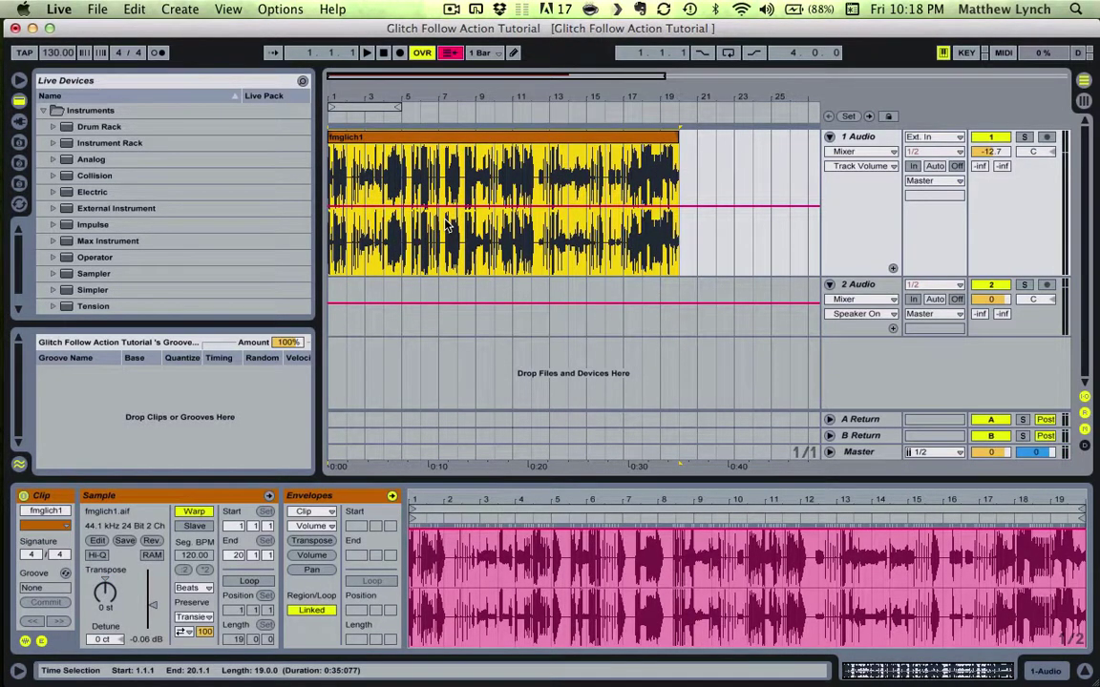
Step: Audition the arranged fmglich1 pieces with the dubstep loop from the start, and select the KJ_140_Dubstep_loop clip
mouse_move(388, 98)
left_mouse_down()
mouse_move(392, 129)
mouse_move(381, 89)
left_mouse_up()
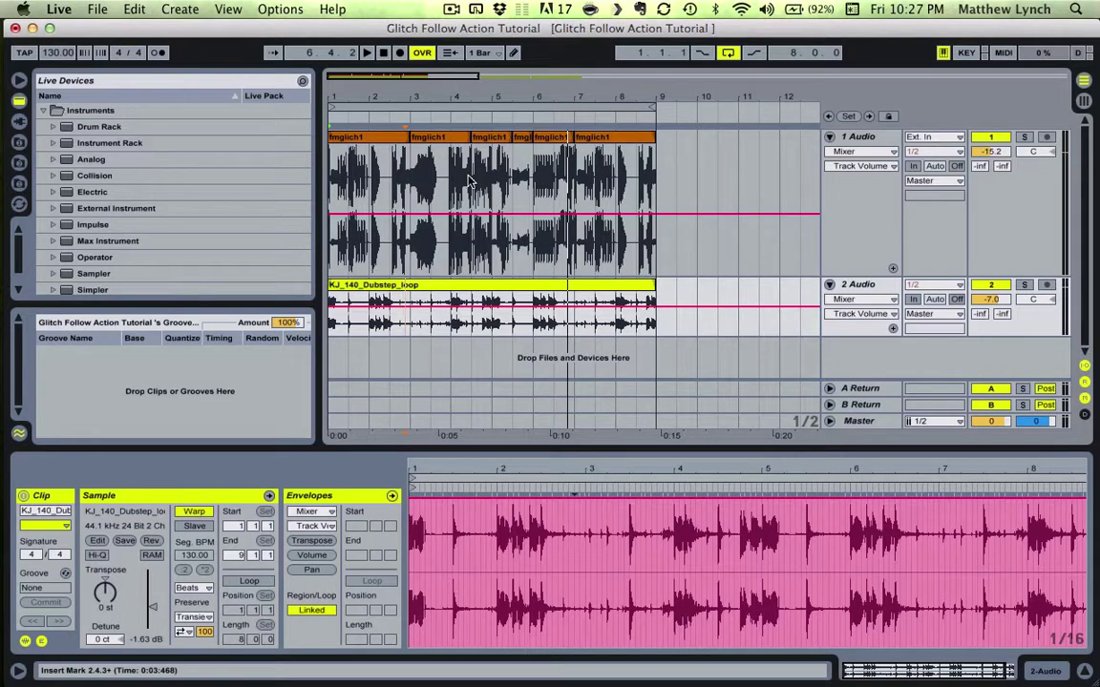
left_click(383, 53)
left_click(368, 53)
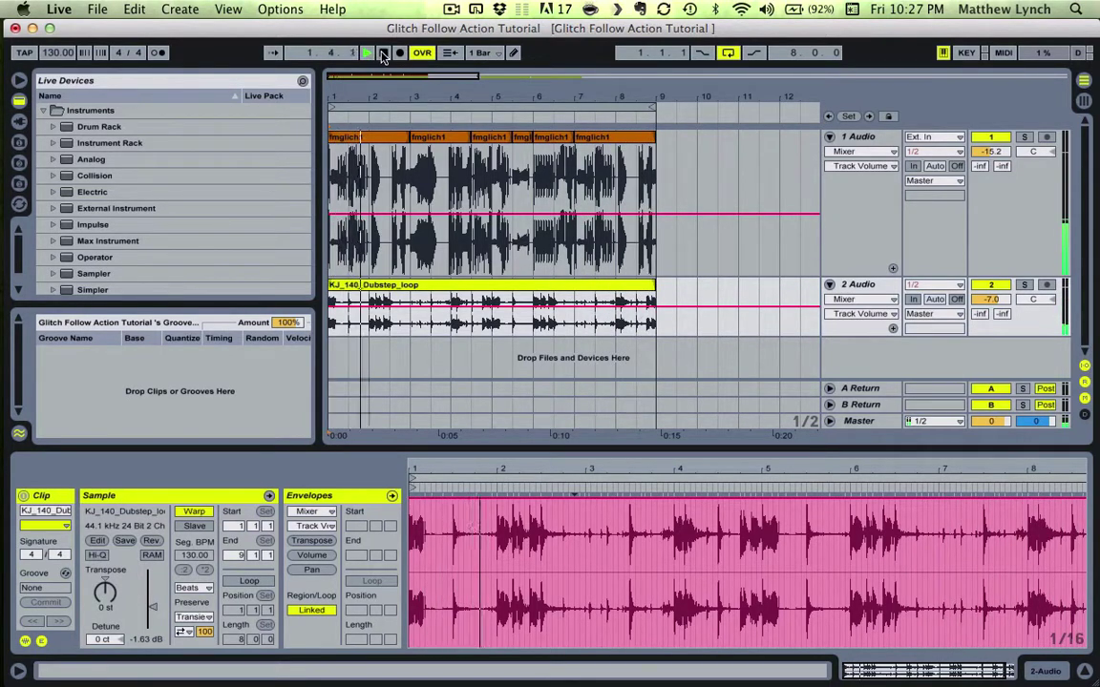
left_click(382, 55)
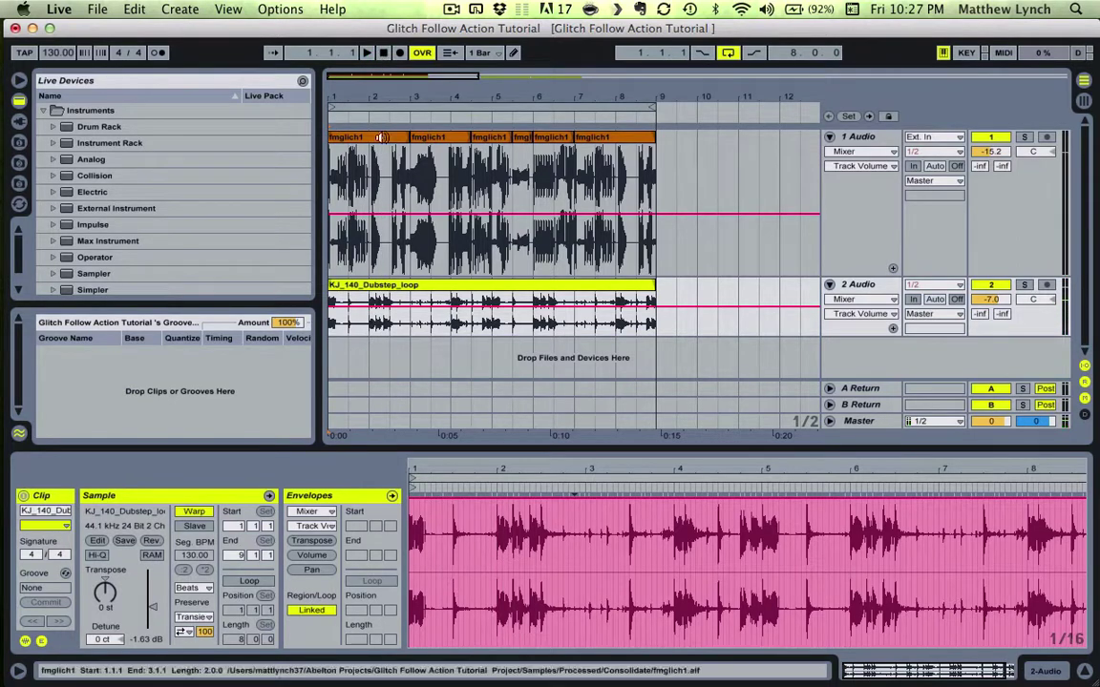
left_click(417, 289)
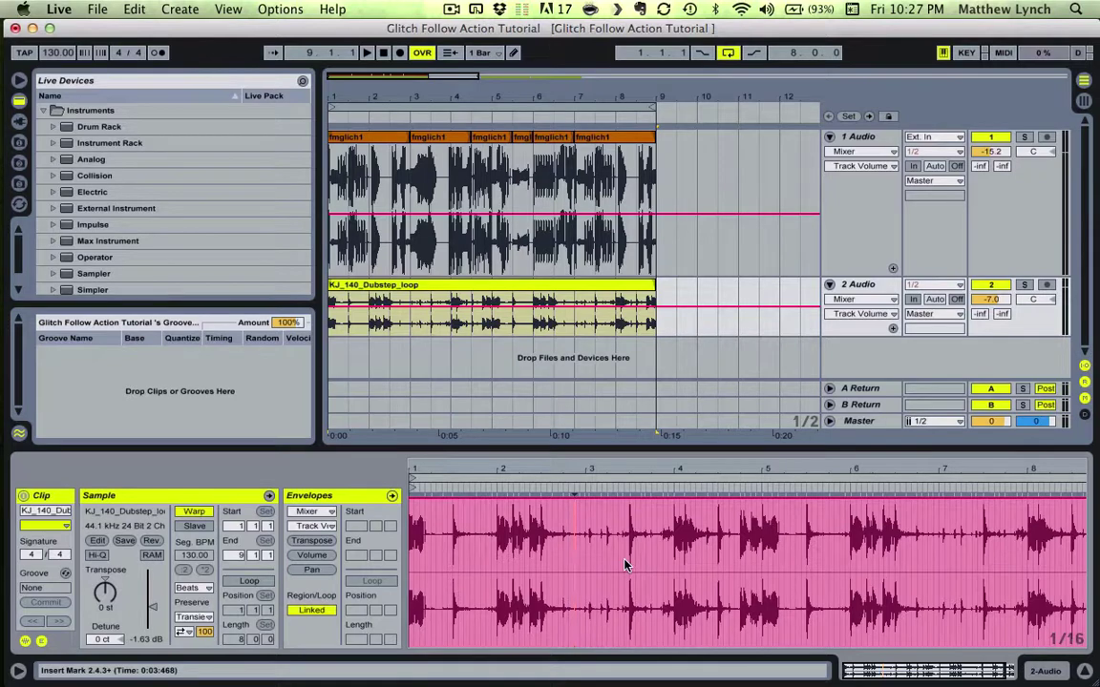
Step: Show the dubstep loop's clip volume envelope and turn on Draw Mode with a 1/16 grid
key("super+b")
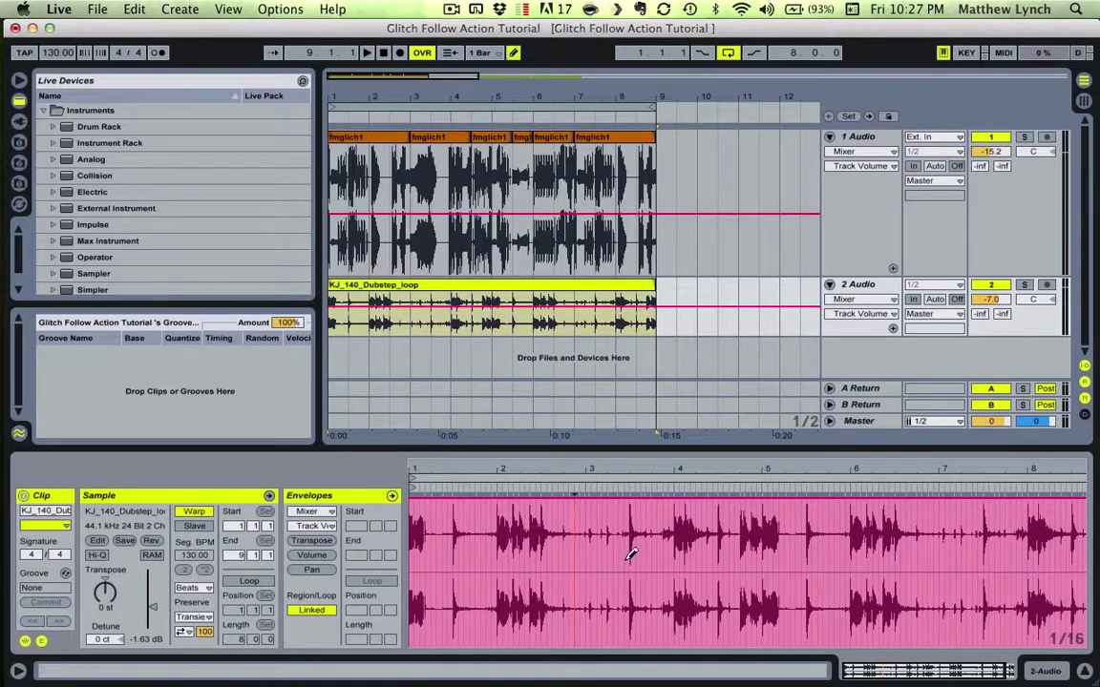
key("super+b")
left_click(317, 555)
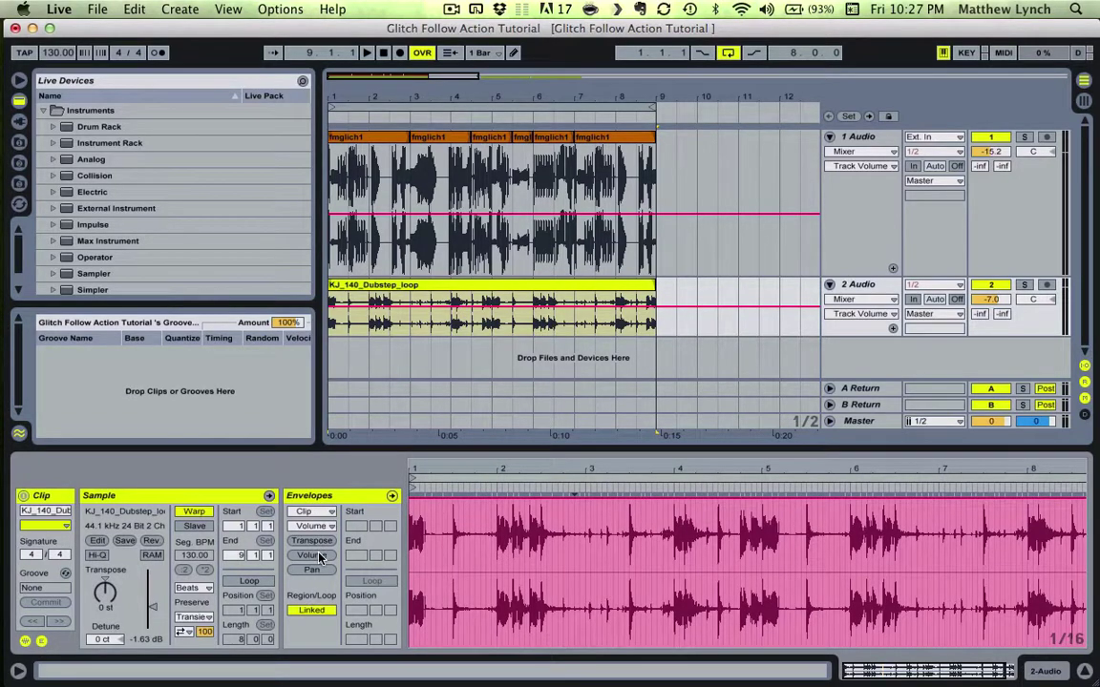
left_click(541, 580)
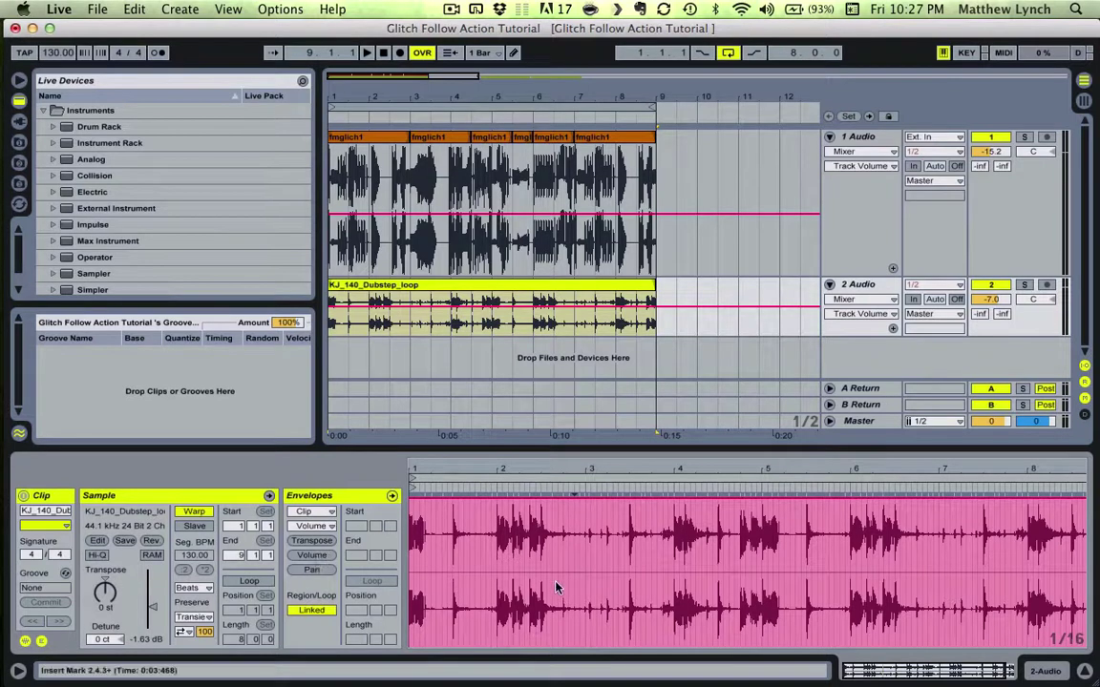
key("super+b")
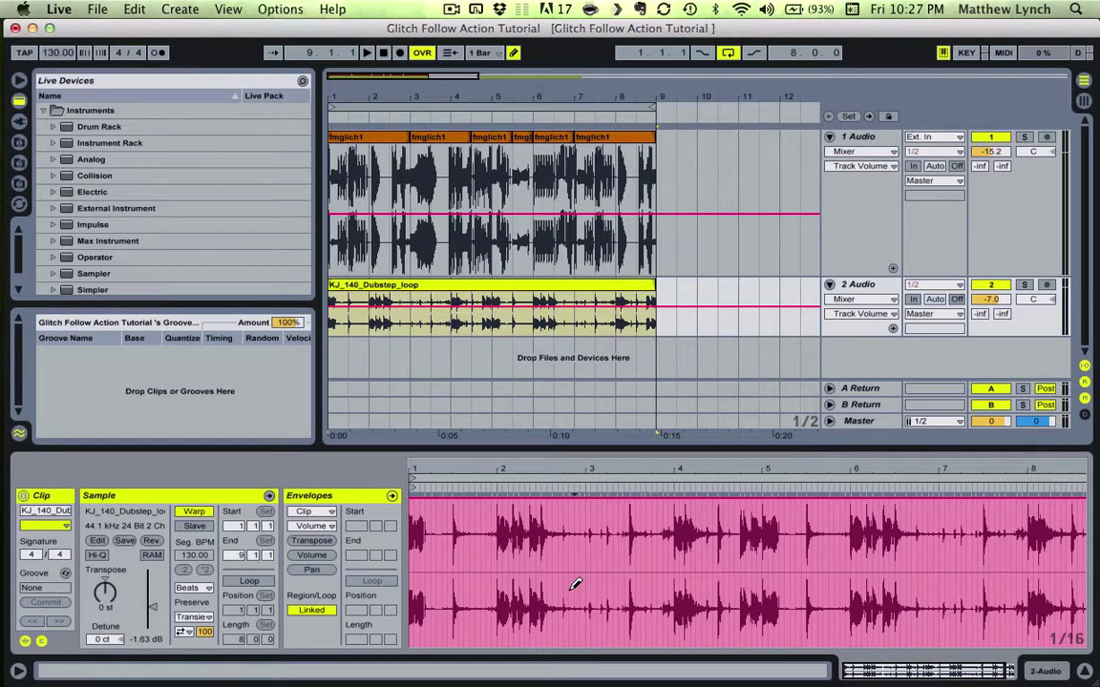
right_click(569, 596)
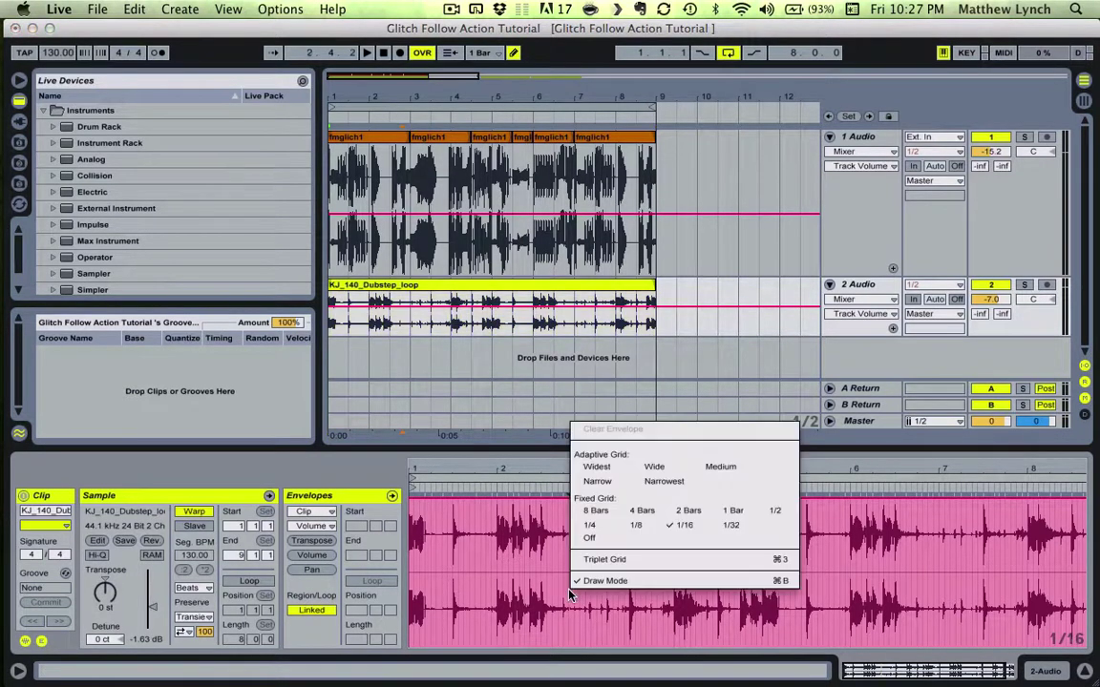
left_click(690, 531)
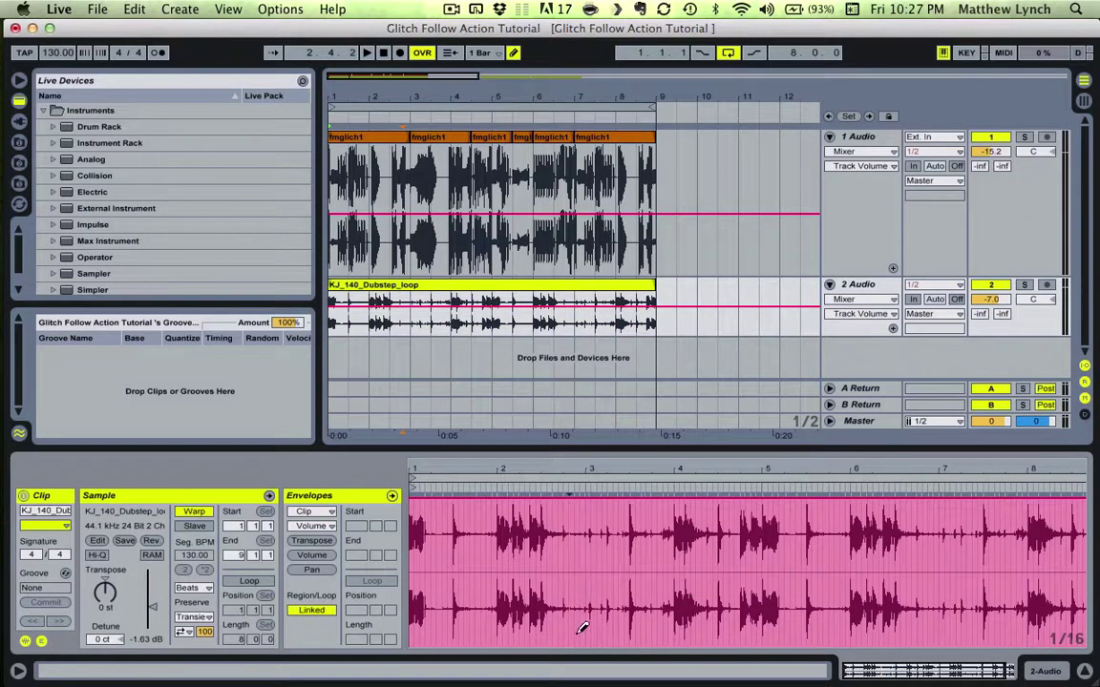
Step: Draw 0% volume gaps in the dubstep loop late in bar 1, around bar 3, early in bar 5 and from late bar 6 into bar 7
left_click(475, 643)
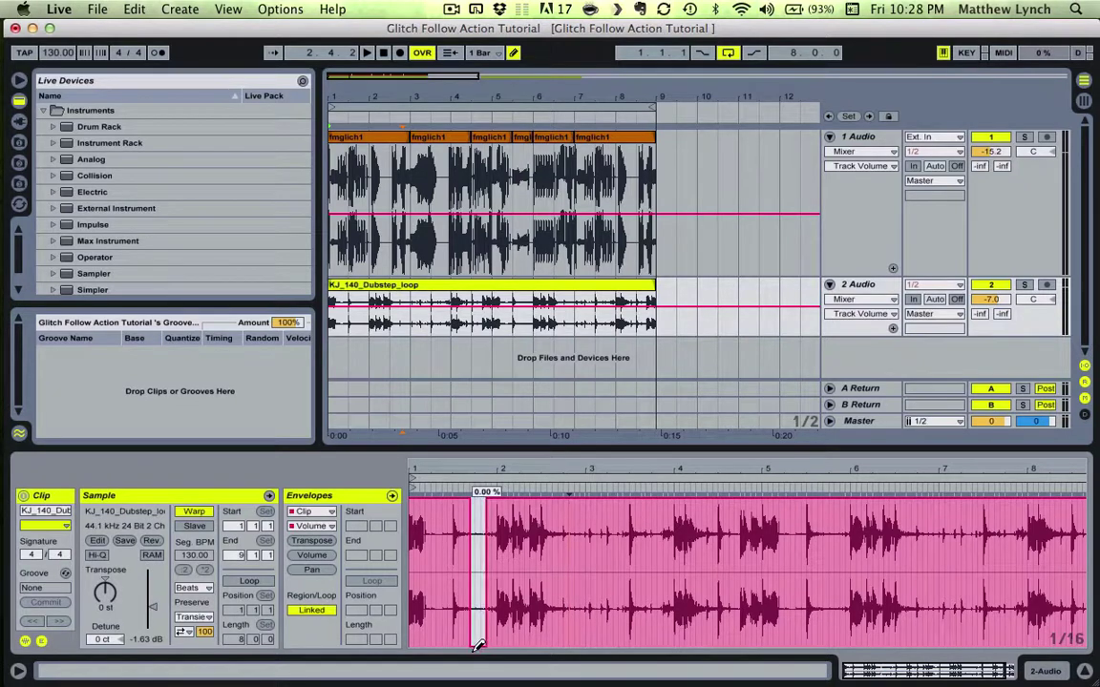
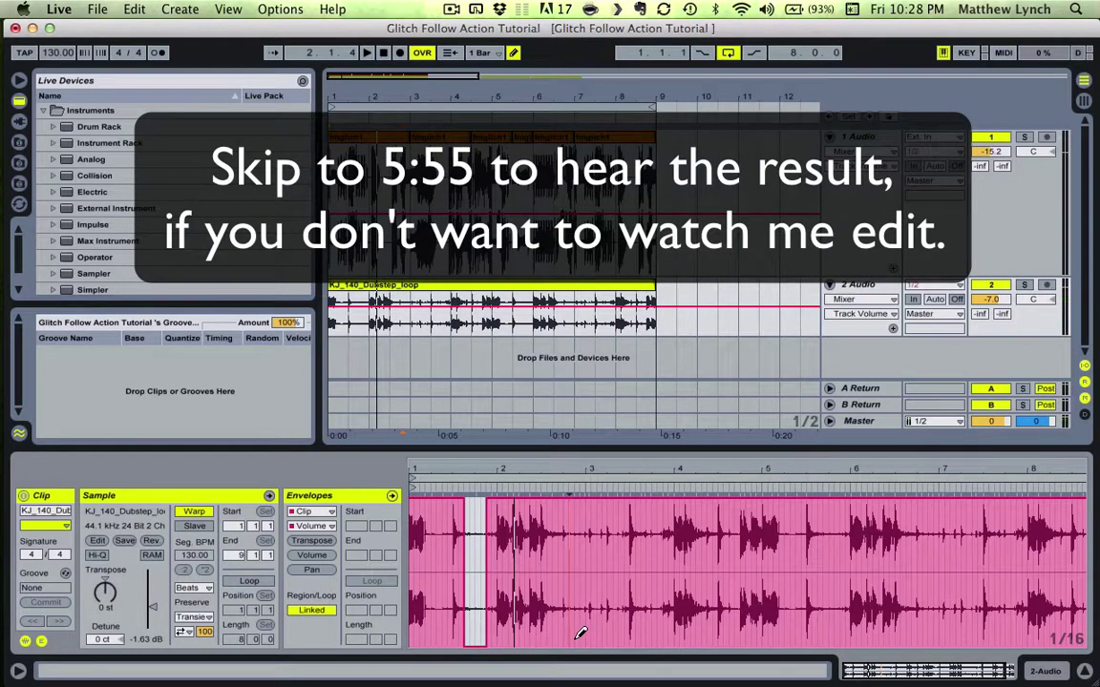
mouse_move(589, 636)
left_mouse_down()
mouse_move(588, 650)
mouse_move(615, 651)
left_mouse_up()
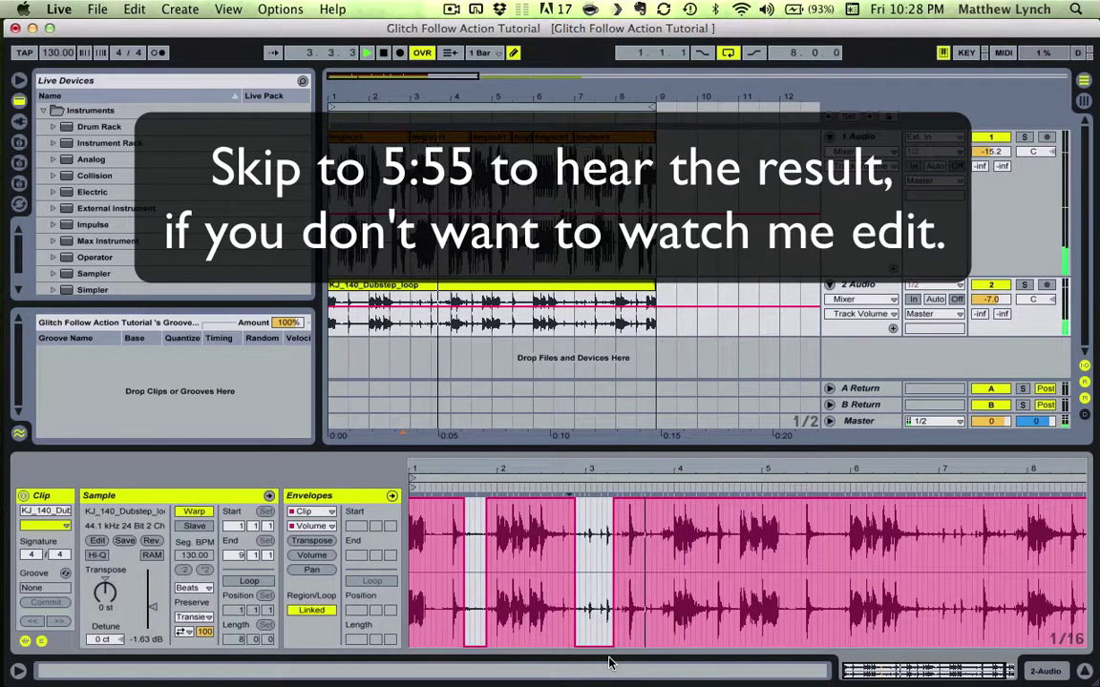
mouse_move(615, 639)
left_mouse_down()
mouse_move(630, 645)
mouse_move(620, 649)
left_mouse_up()
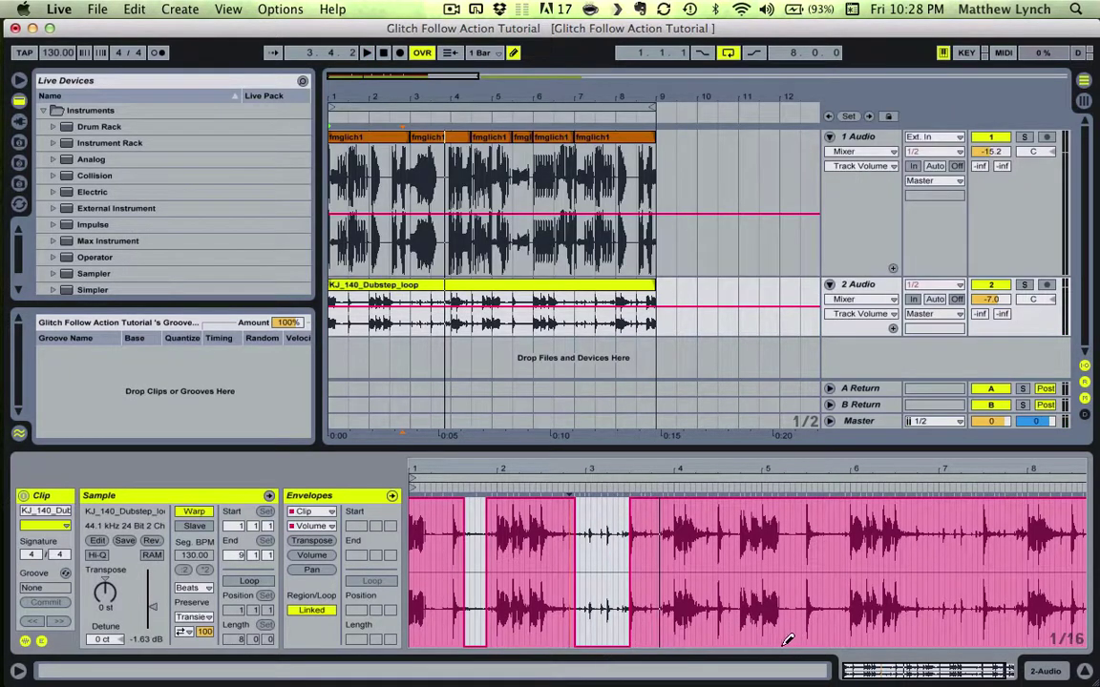
left_click_drag(784, 641, 805, 646)
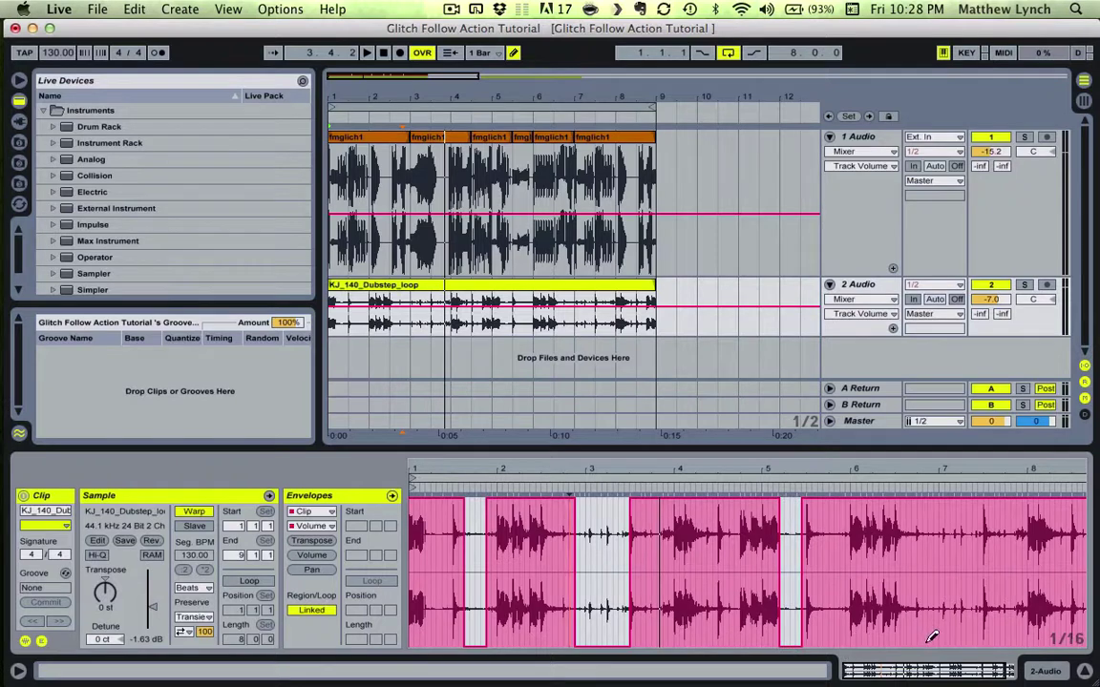
left_click_drag(921, 641, 981, 645)
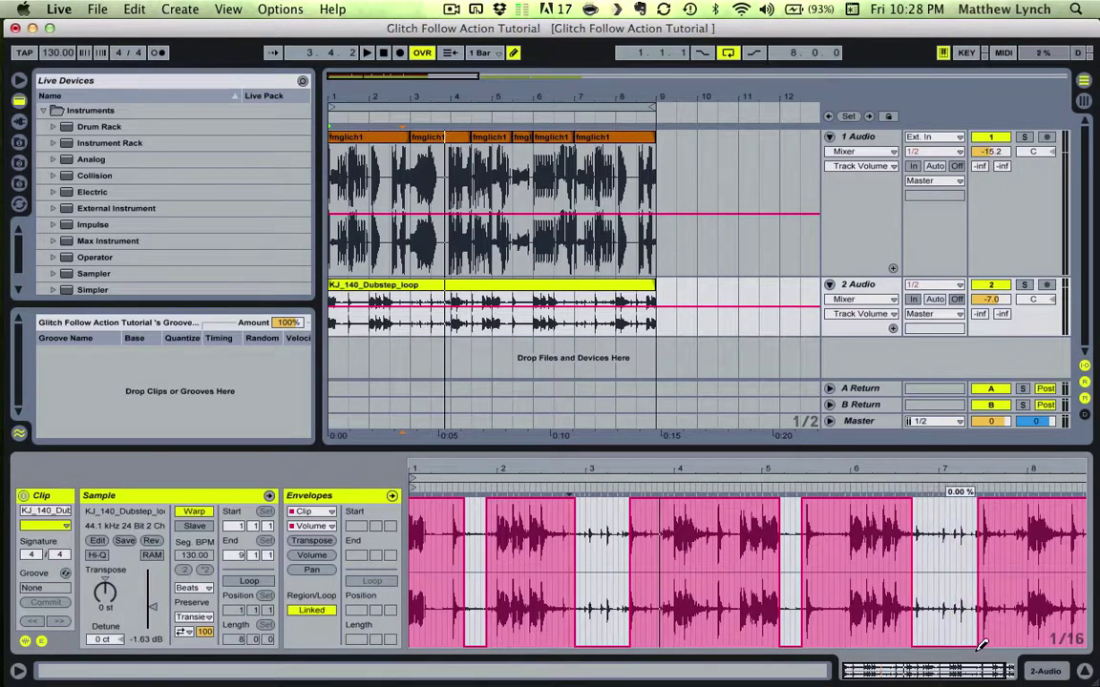
Step: Play the arrangement while drawing further silent gaps in the loop's volume envelope late in bar 7, in mid bar 4 and late in bar 3
key("space")
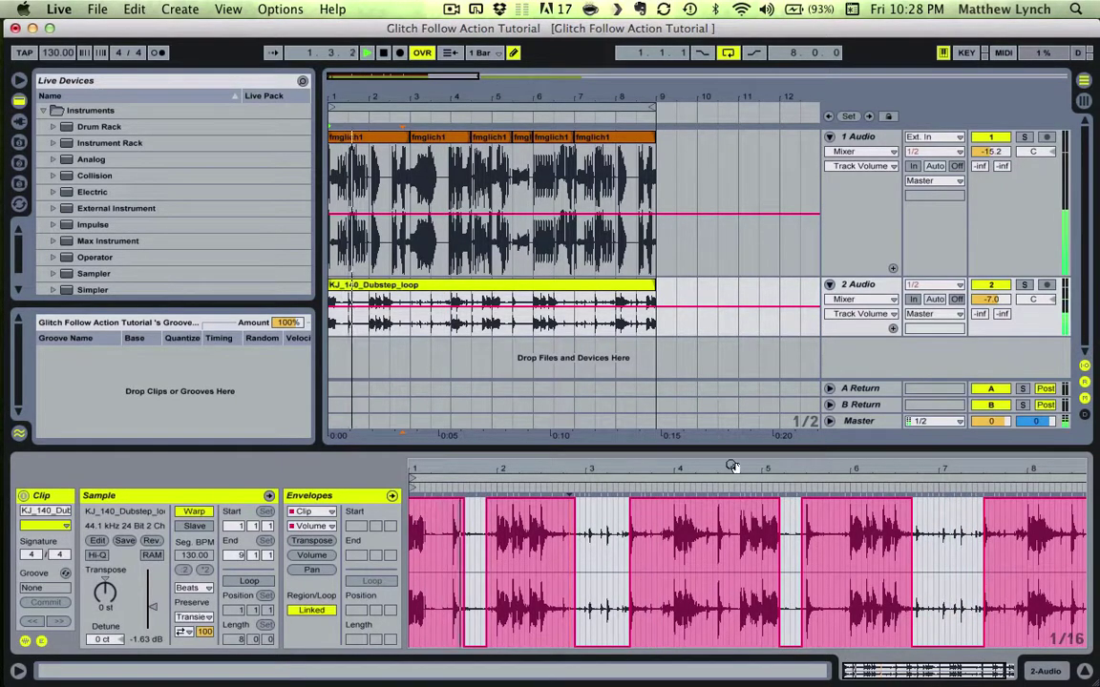
left_click_drag(732, 467, 731, 462)
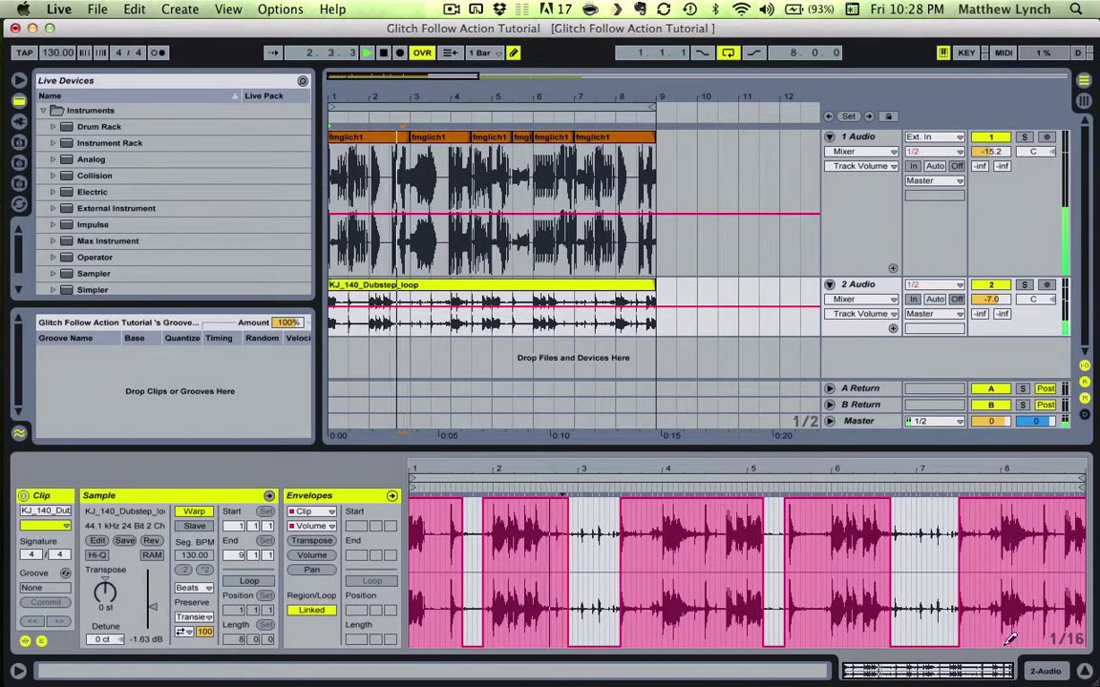
left_click_drag(976, 641, 996, 645)
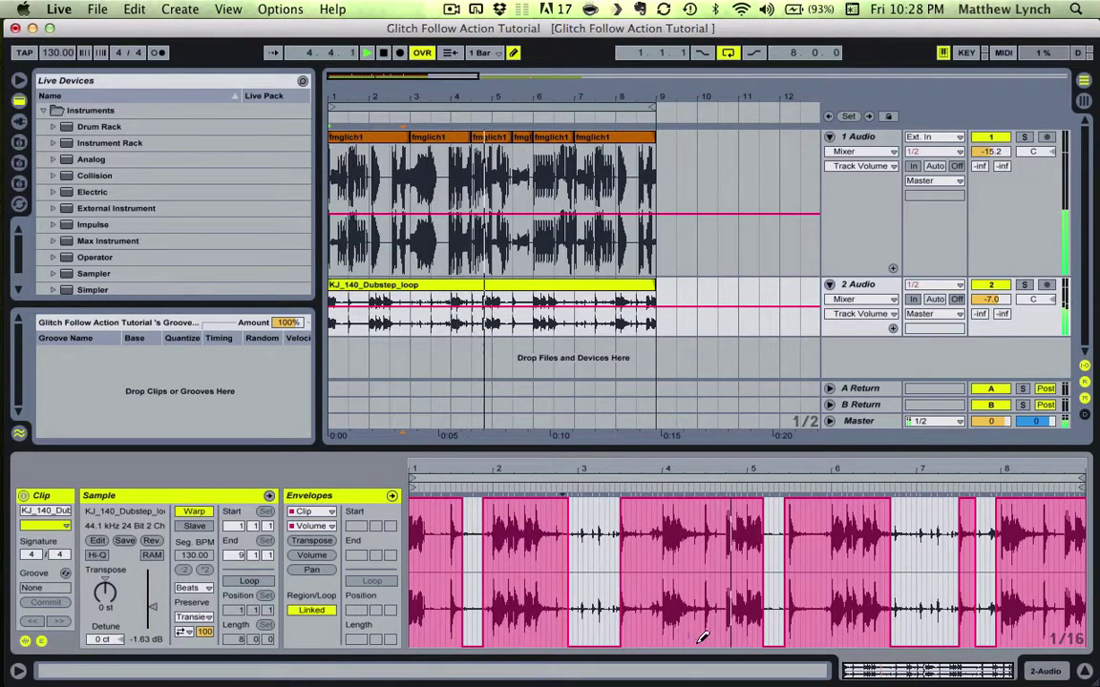
mouse_move(690, 642)
left_mouse_down()
mouse_move(707, 641)
mouse_move(704, 491)
left_mouse_up()
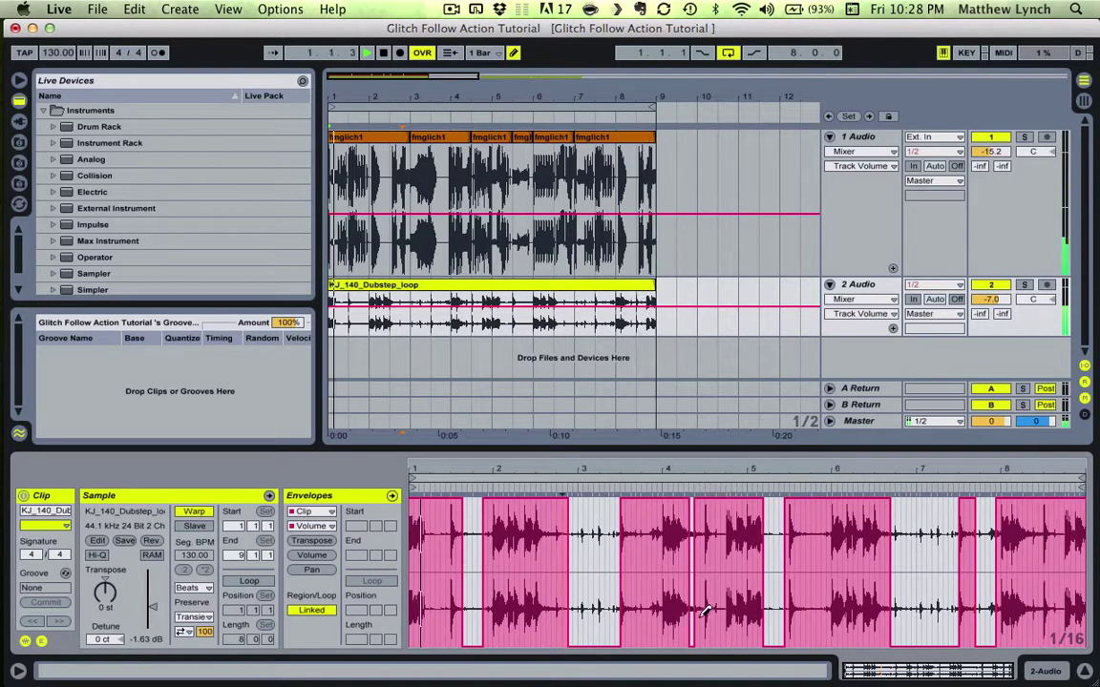
mouse_move(700, 584)
left_mouse_down()
mouse_move(697, 661)
mouse_move(637, 643)
mouse_move(659, 644)
mouse_move(658, 494)
left_mouse_up()
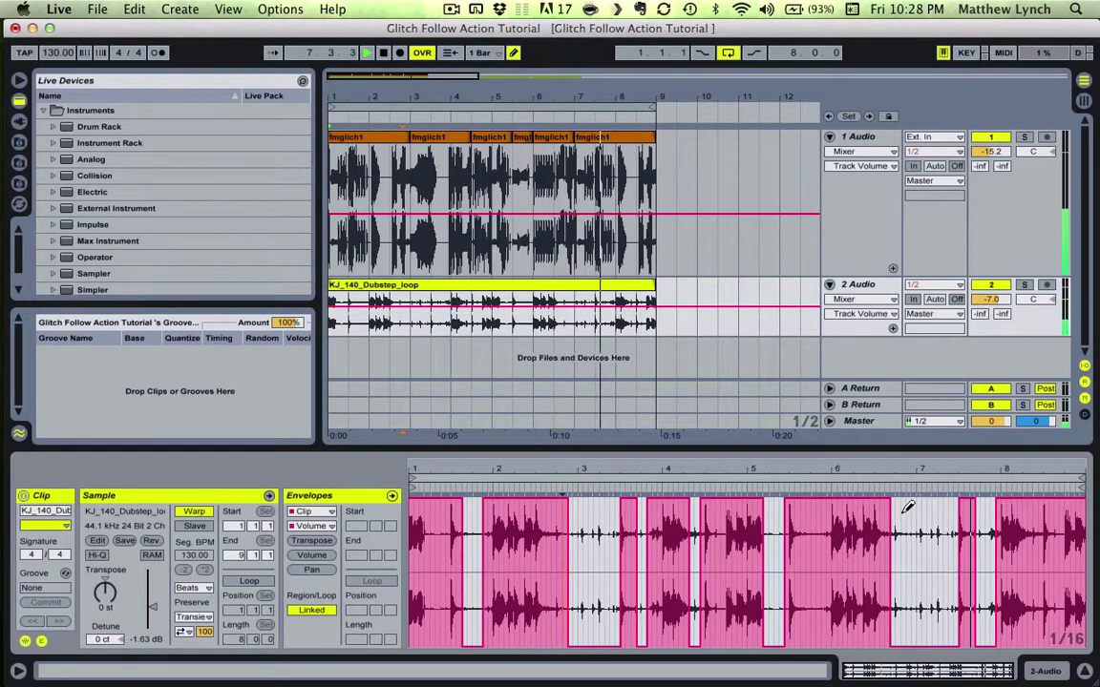
Step: Restore full volume at the start of the late bar 6 gap, and silence the loop between about 8.3 and 8.4
mouse_move(893, 499)
left_mouse_down()
mouse_move(1032, 507)
mouse_move(1035, 494)
mouse_move(1049, 608)
mouse_move(1041, 647)
left_mouse_up()
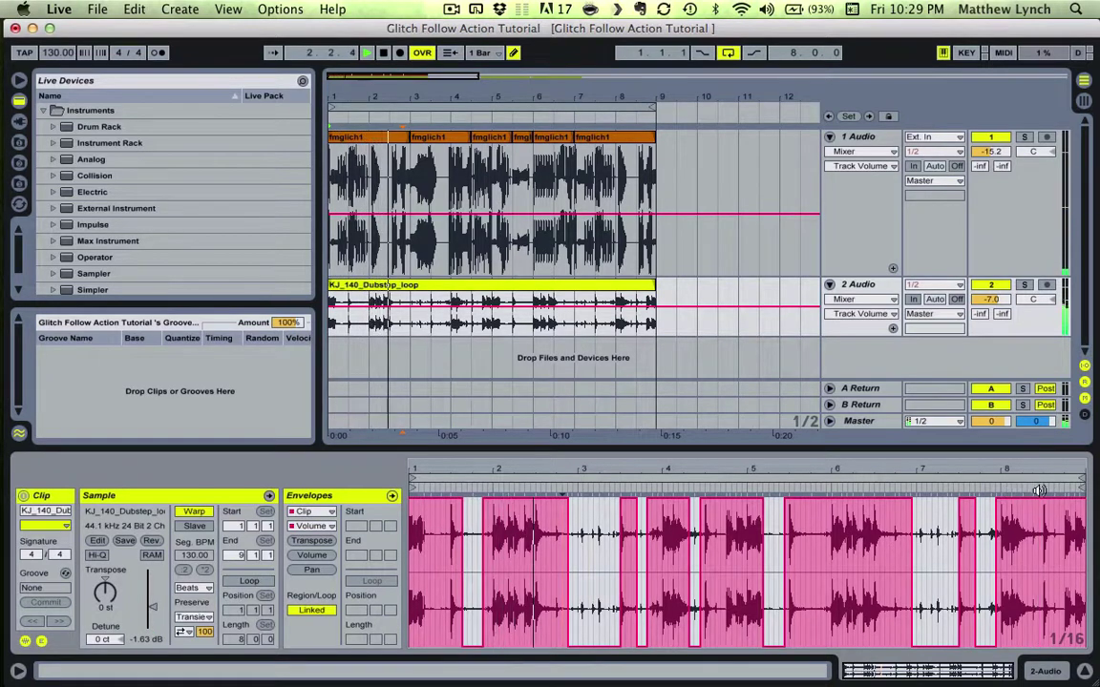
mouse_move(1043, 484)
left_mouse_down()
mouse_move(1055, 504)
mouse_move(1068, 645)
mouse_move(1071, 489)
mouse_move(1071, 546)
left_mouse_up()
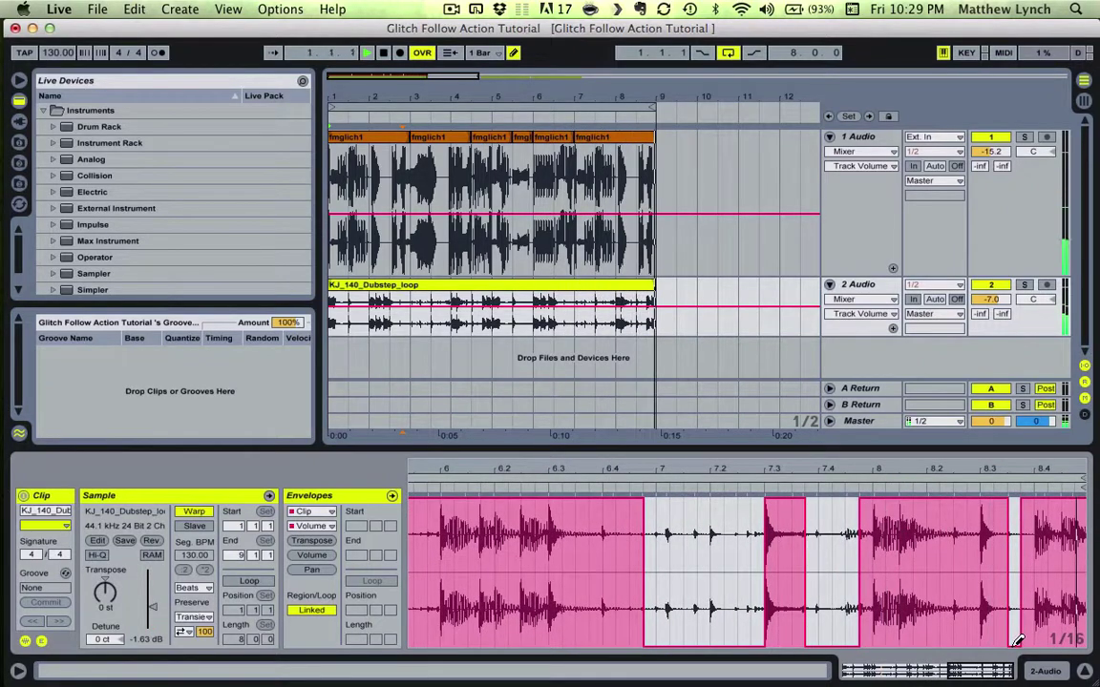
left_click_drag(1019, 650, 1032, 640)
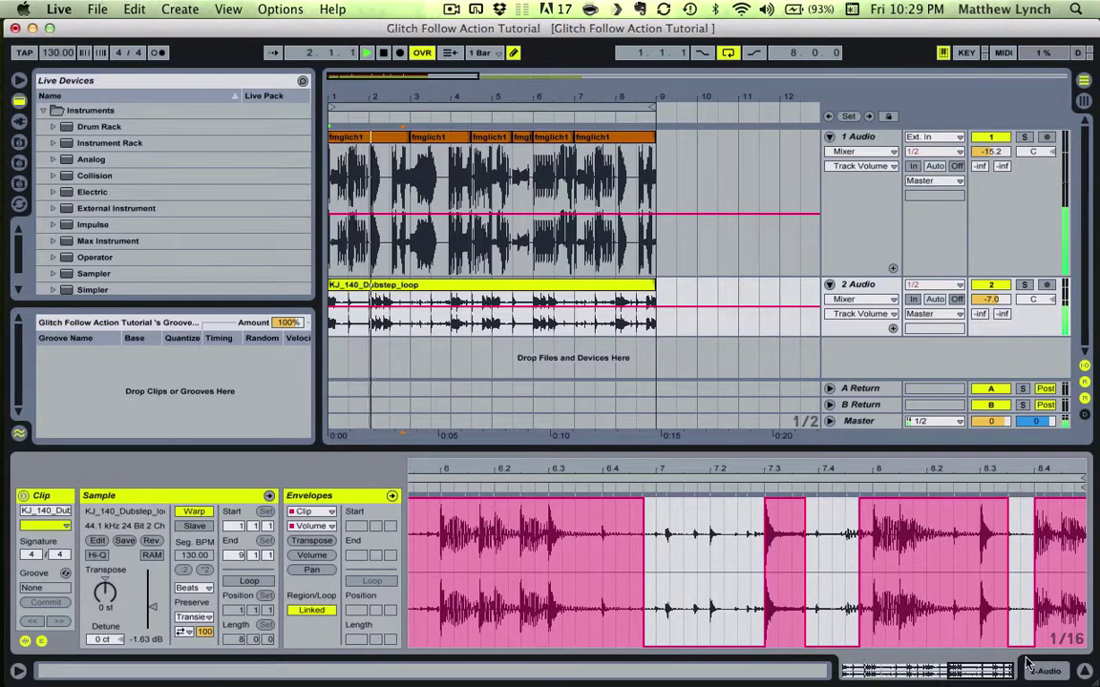
Step: Restore full volume over the short gap late in bar 3 of the dubstep loop, and stop playback
left_click_drag(657, 470, 938, 471)
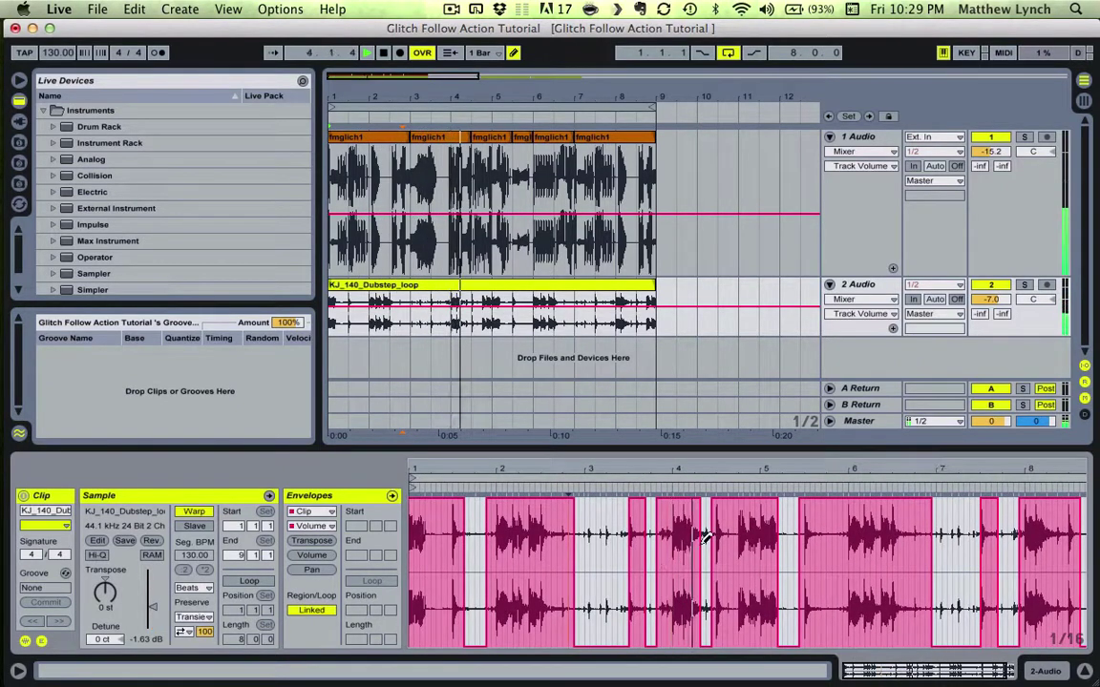
left_click_drag(655, 506, 663, 486)
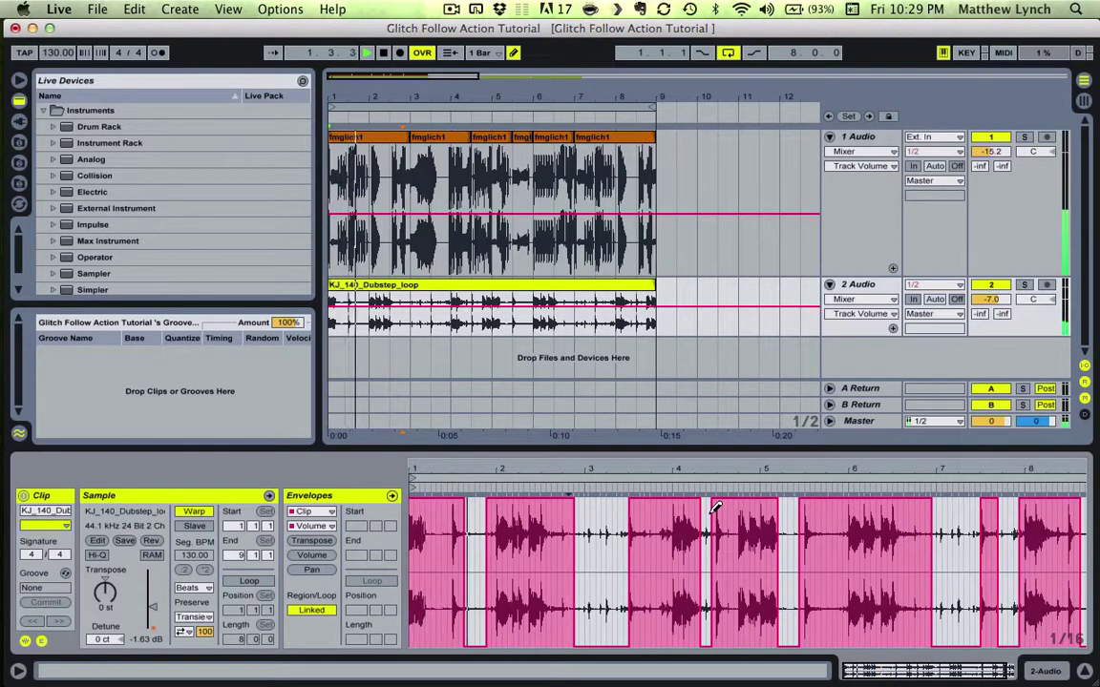
key("space")
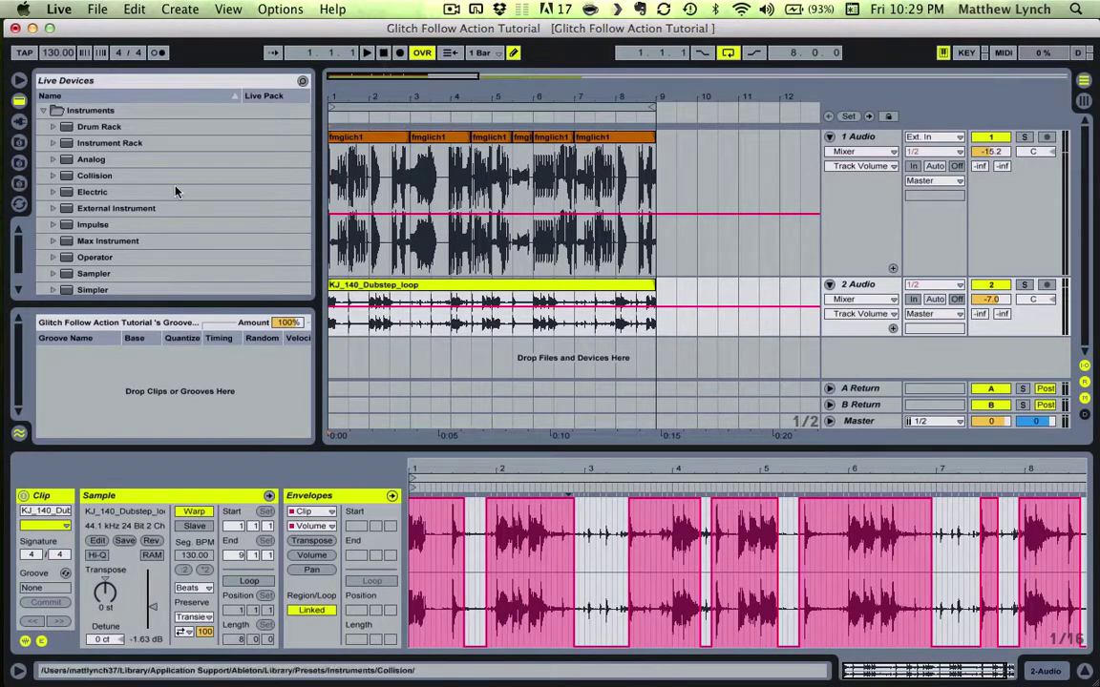
Step: Select all fmglich1 pieces on the 1 Audio track from bar 1 to 9.3, consolidate them into one clip and play it briefly
scroll(305, 253, "down", 1)
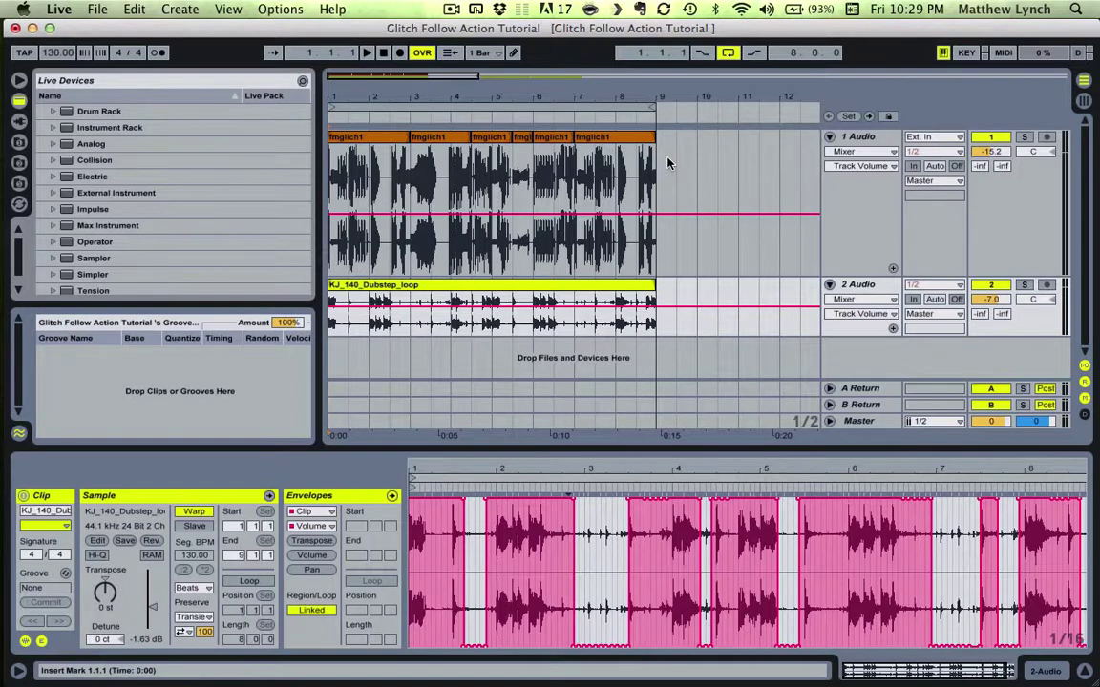
left_click_drag(666, 163, 306, 172)
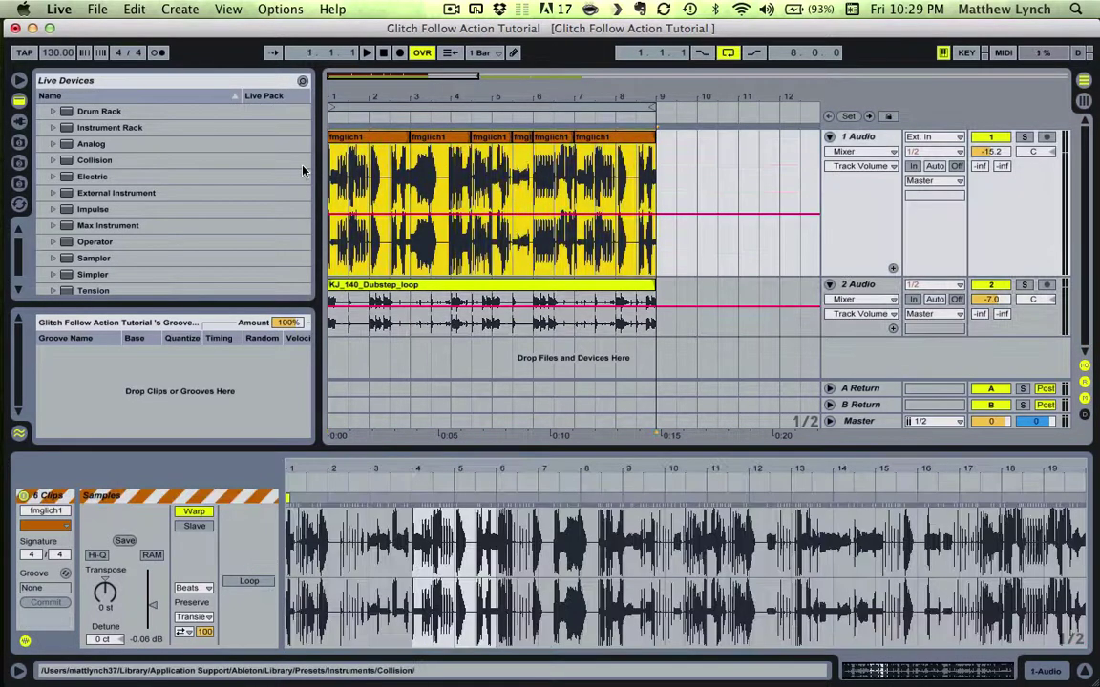
left_click(372, 142)
left_click_drag(666, 168, 287, 165)
right_click(395, 140)
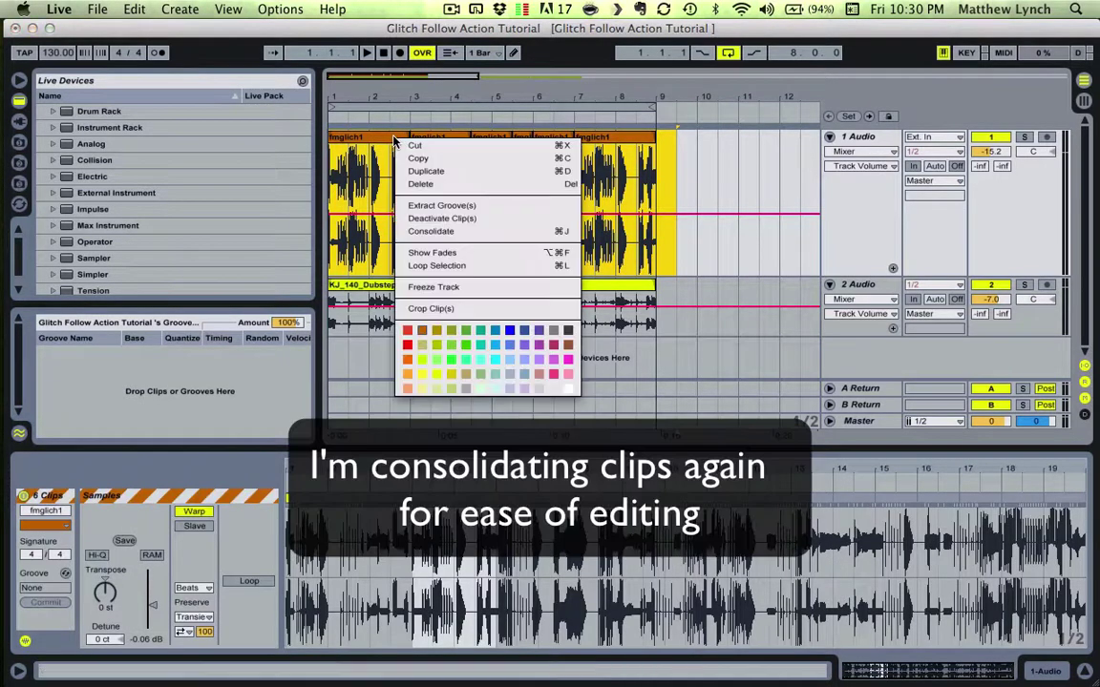
left_click(449, 232)
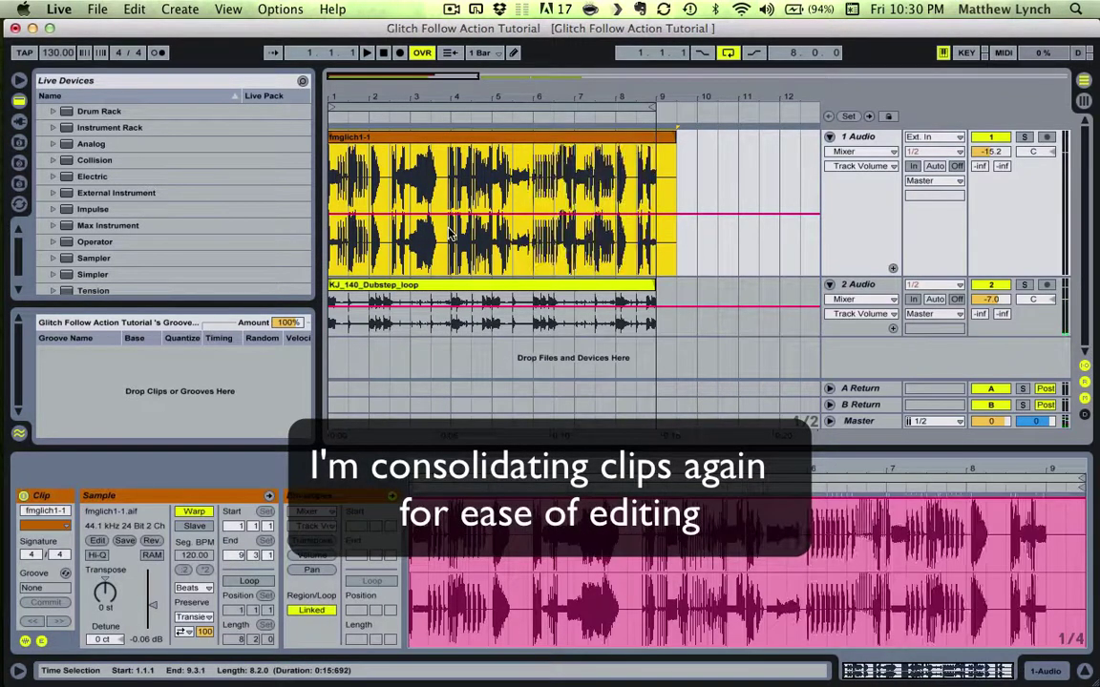
key("space")
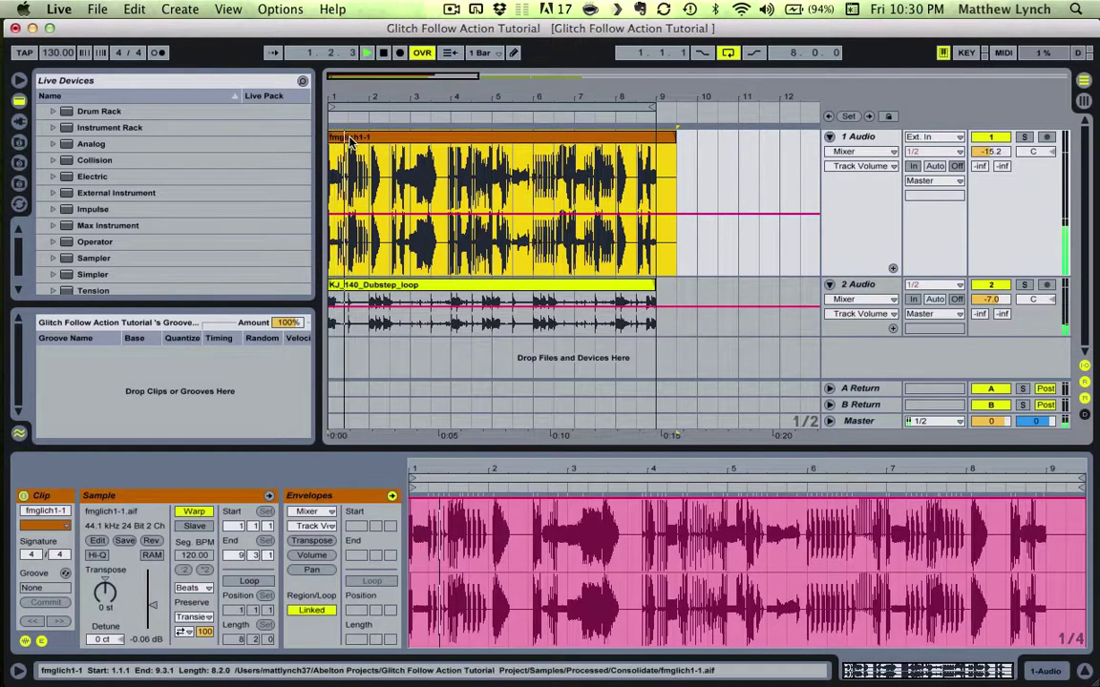
key("space")
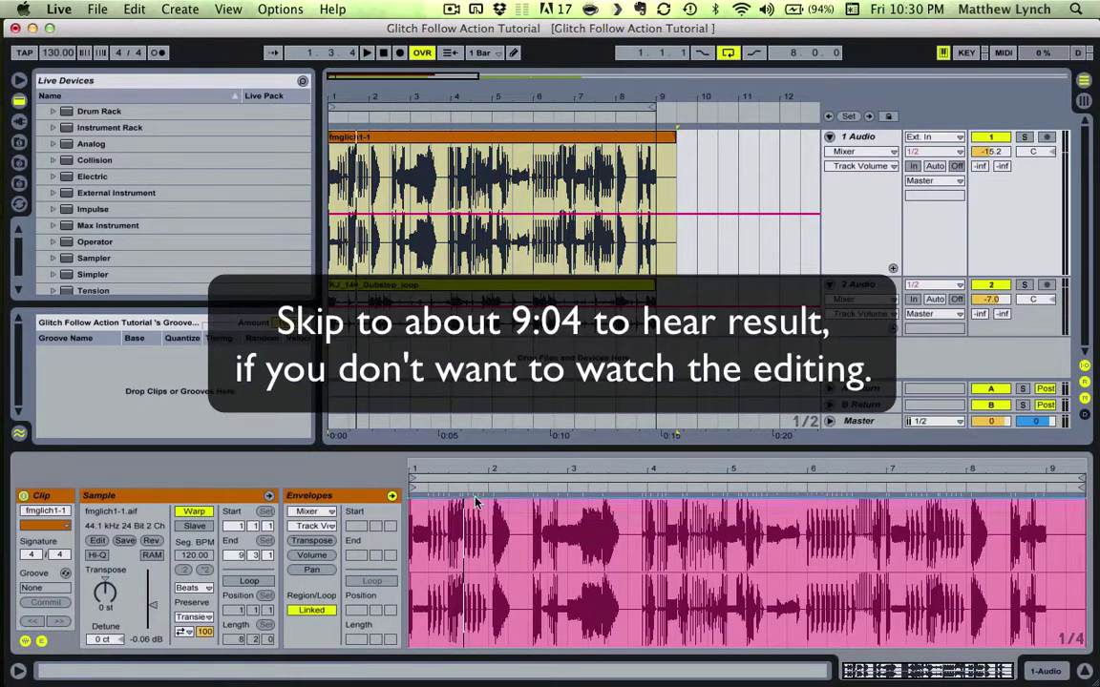
Step: Set the consolidated glitch clip's envelope grid to 1/8 and turn on Draw Mode for its opening bars
right_click(496, 568)
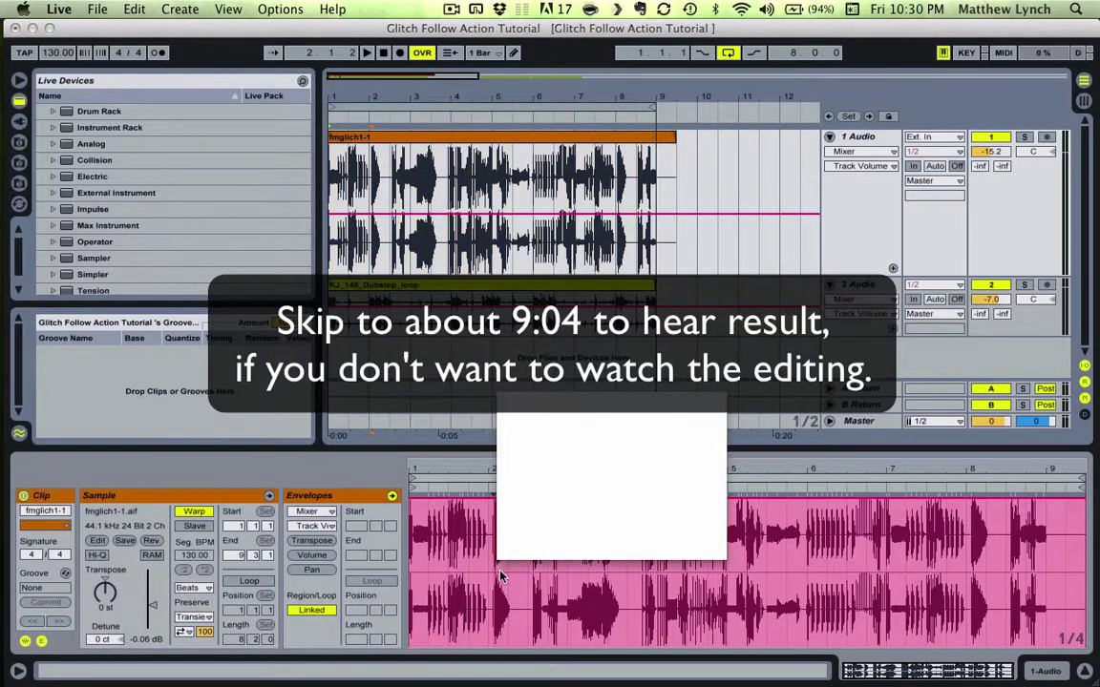
left_click(495, 581)
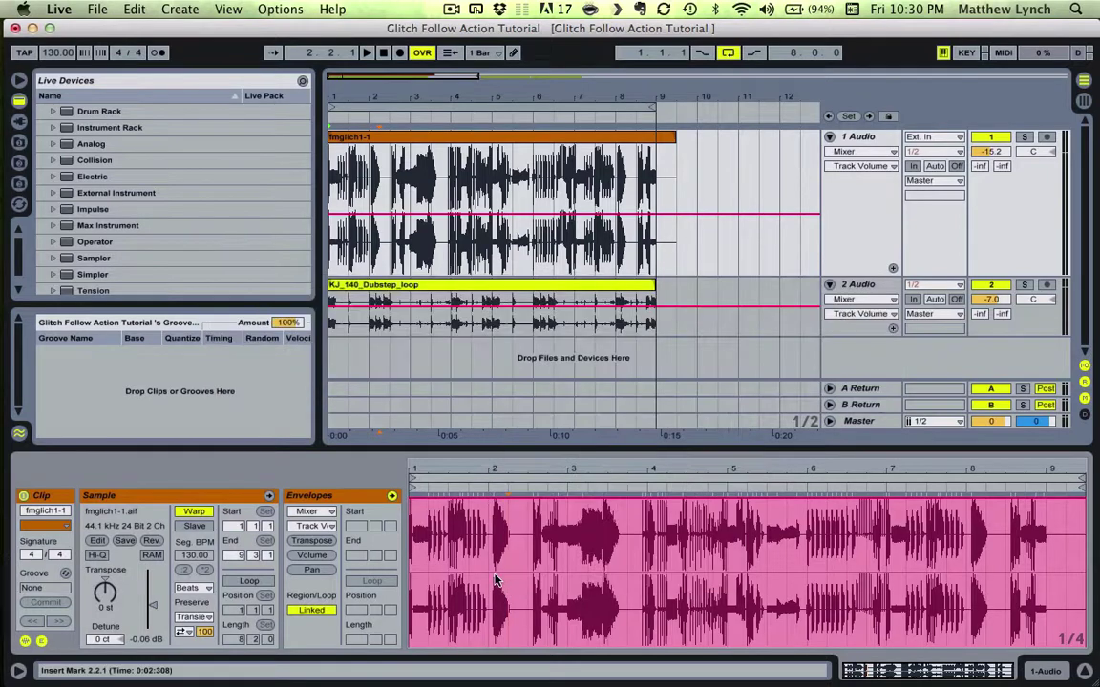
right_click(496, 580)
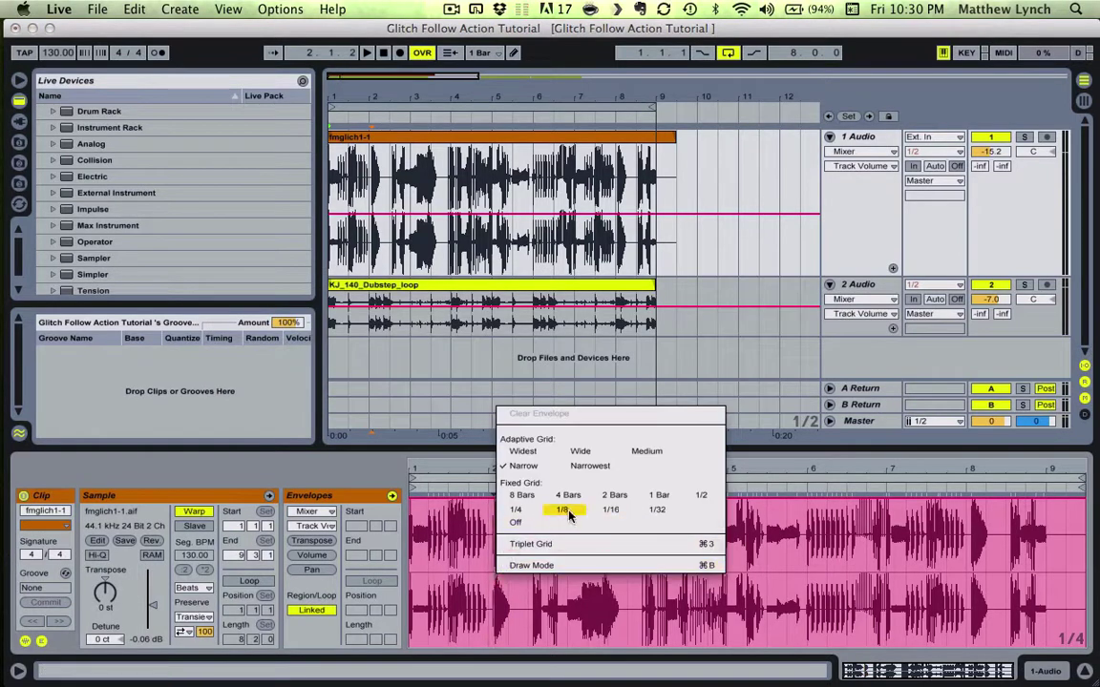
left_click(564, 511)
right_click(532, 546)
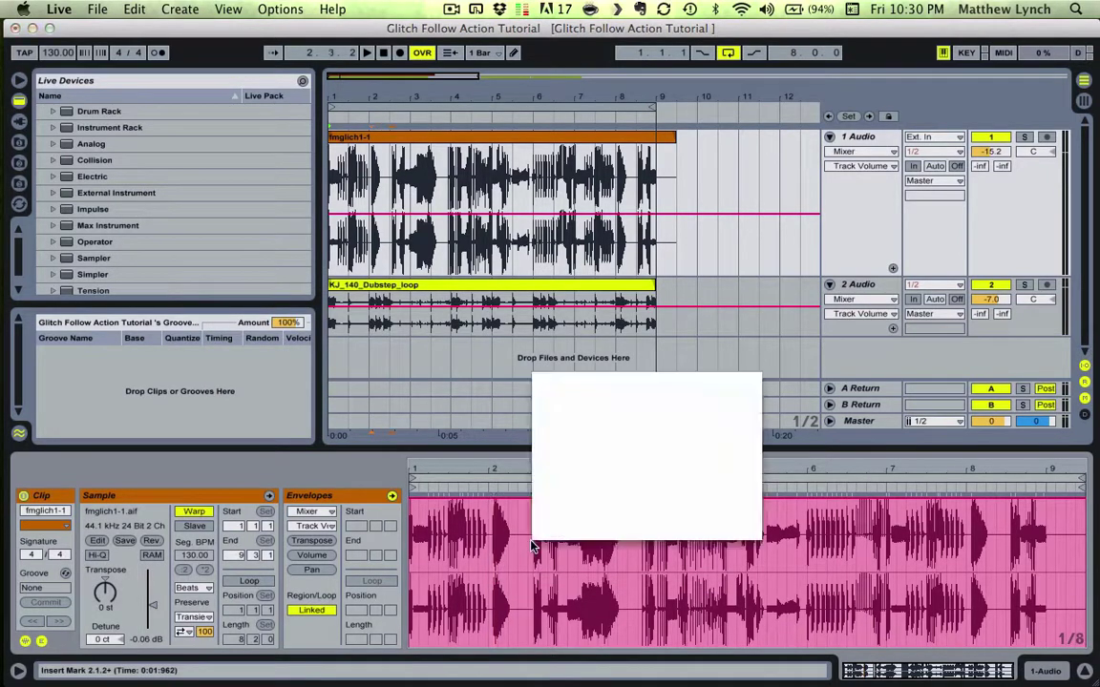
left_click(520, 576)
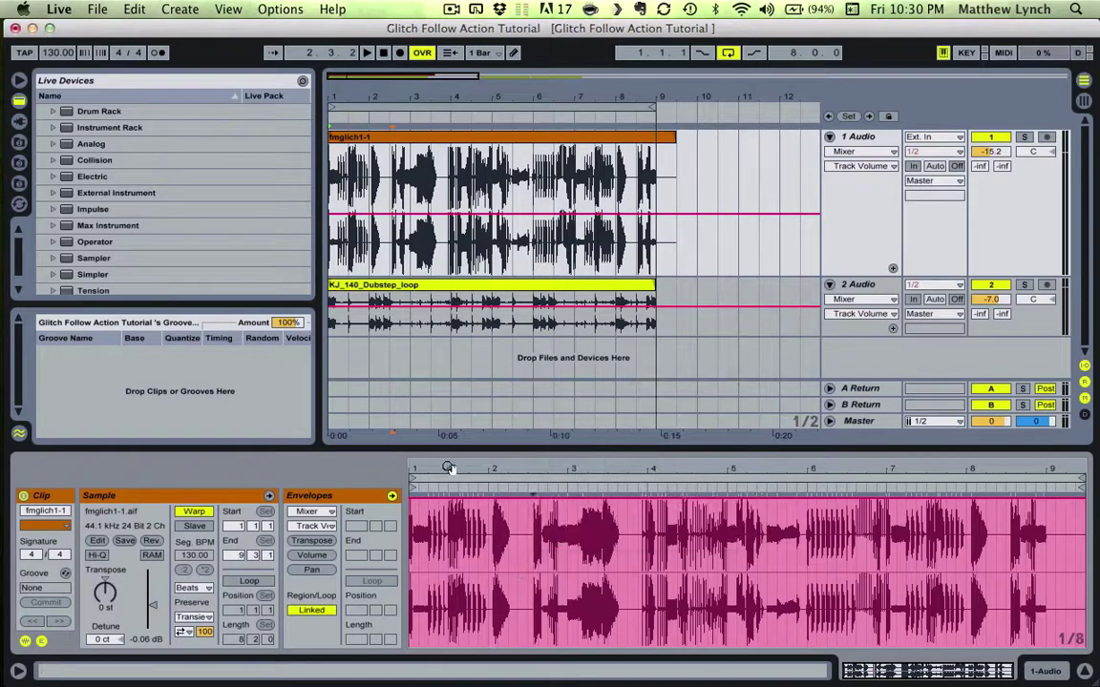
left_click_drag(448, 468, 449, 506)
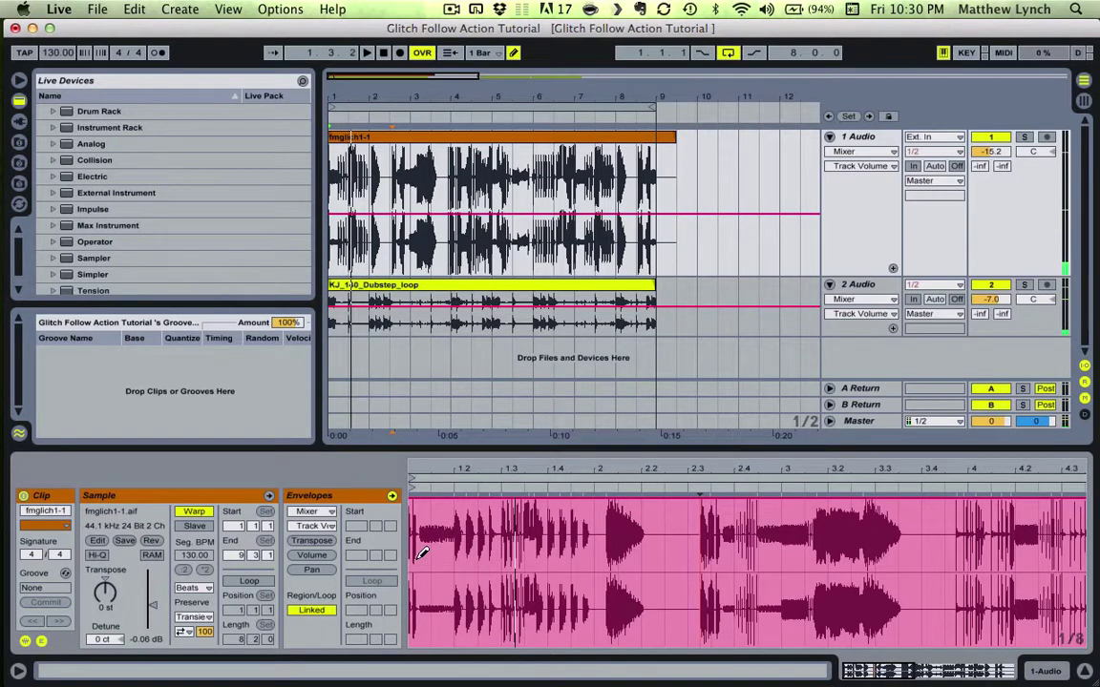
Step: Silence the first eighth note of the glitch clip's volume envelope and the eighth note at 1.3
left_click_drag(422, 553, 422, 651)
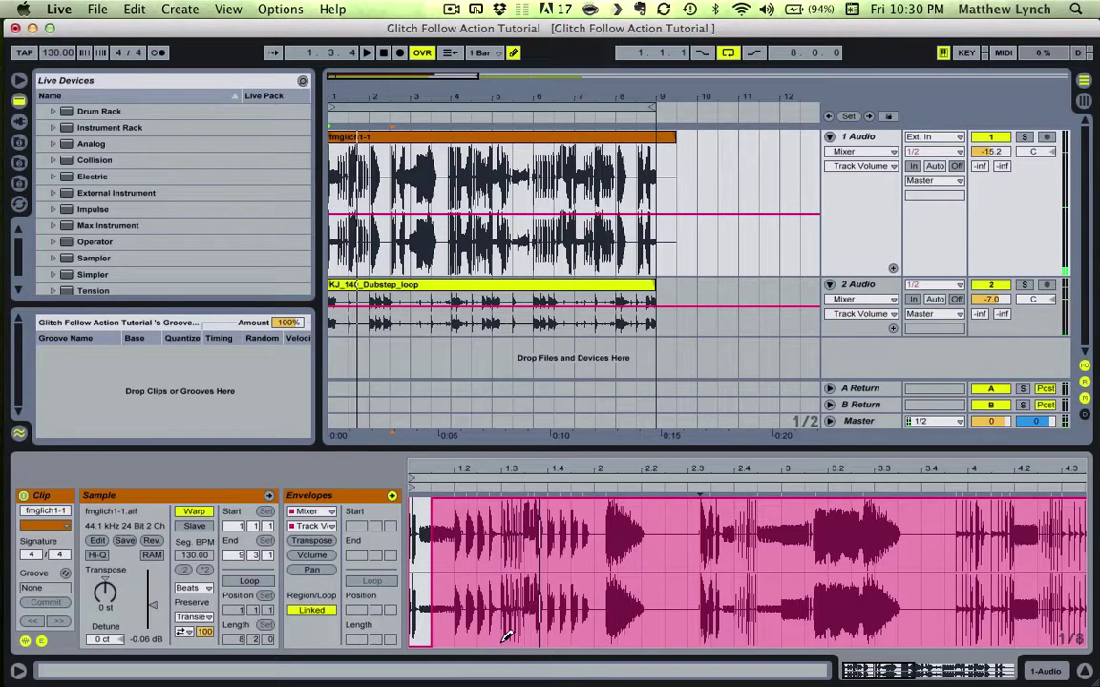
left_click_drag(507, 638, 507, 645)
left_click_drag(487, 584, 490, 484)
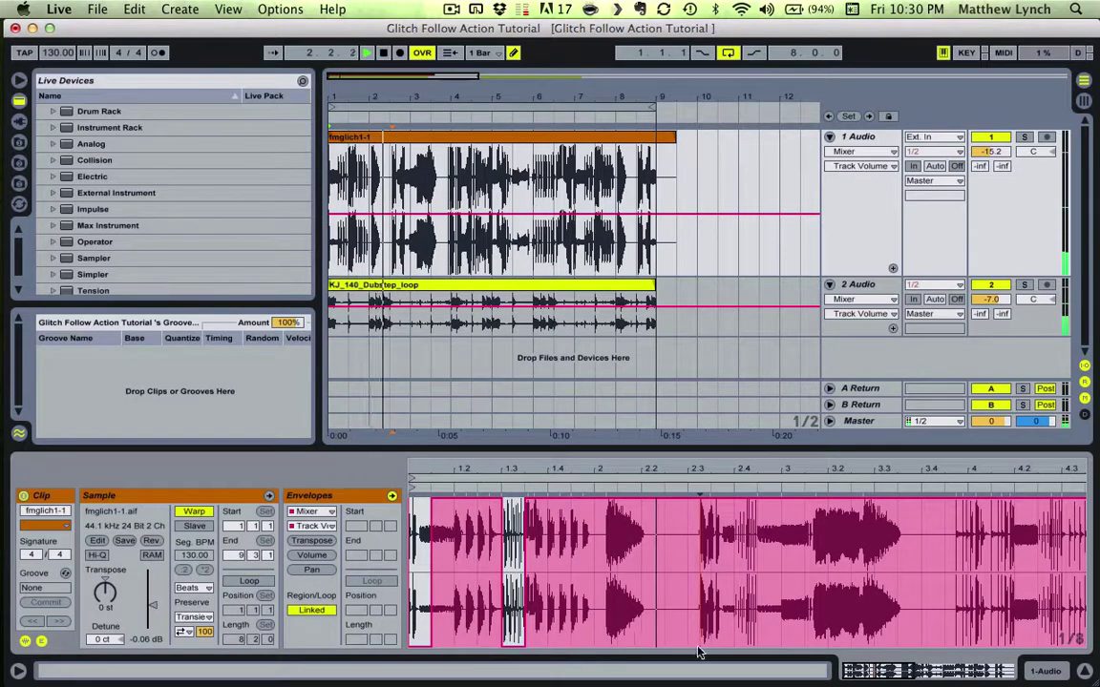
Step: Silence the first eighth note of bar 2 in the glitch clip, keep the end of bar 1 at full volume, and resume playback
left_click_drag(600, 633, 608, 645)
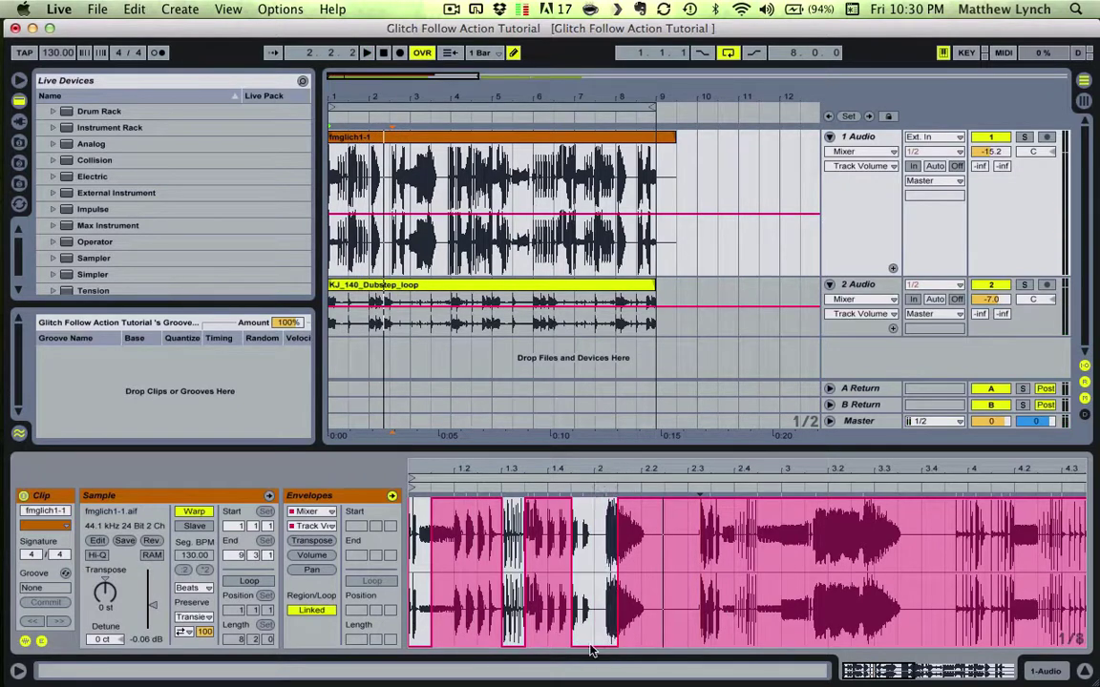
left_click_drag(579, 494, 591, 491)
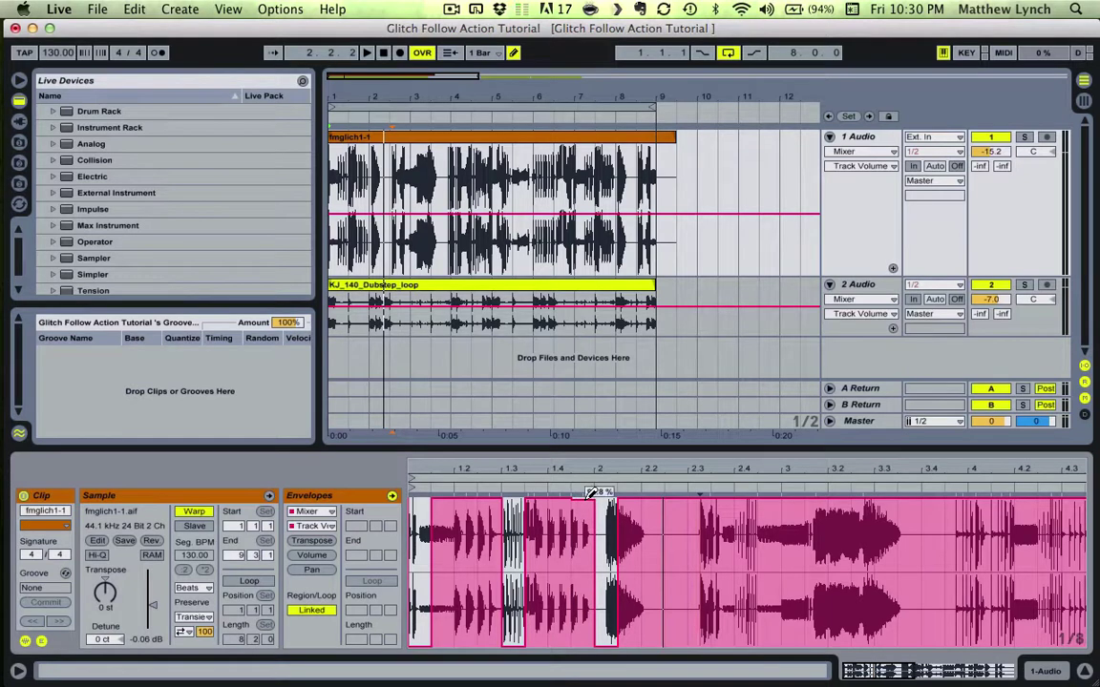
key("space")
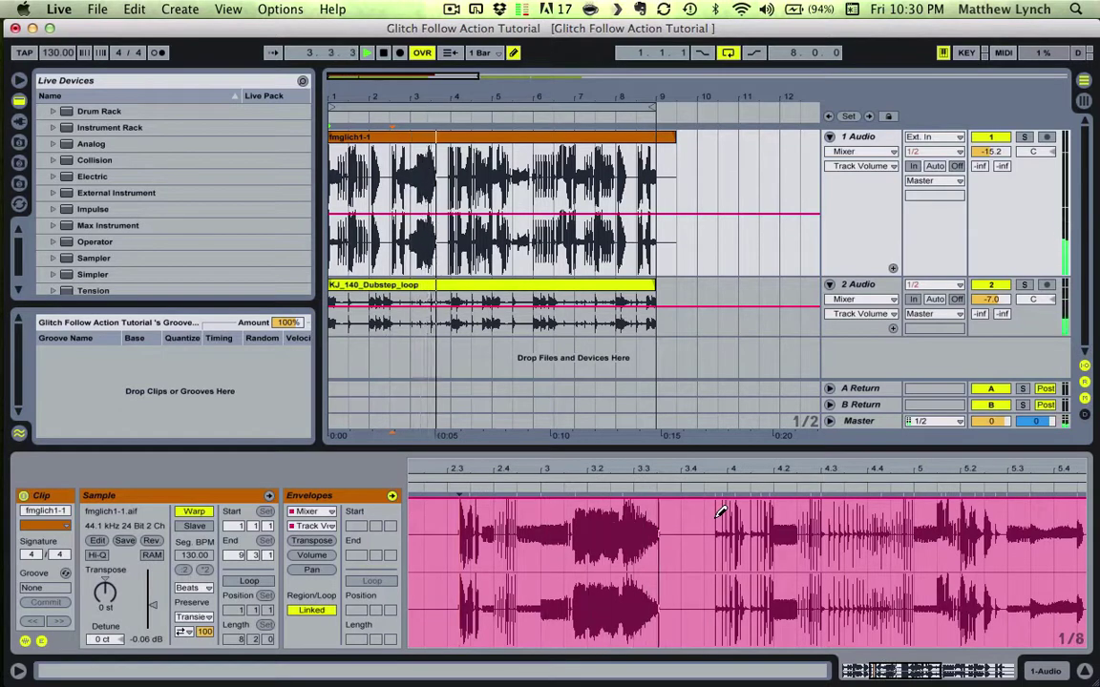
Step: Silence the eighth note at 3.3 in the glitch clip's volume envelope and audition the section around it
key("space")
left_click_drag(657, 606, 651, 612)
key("space")
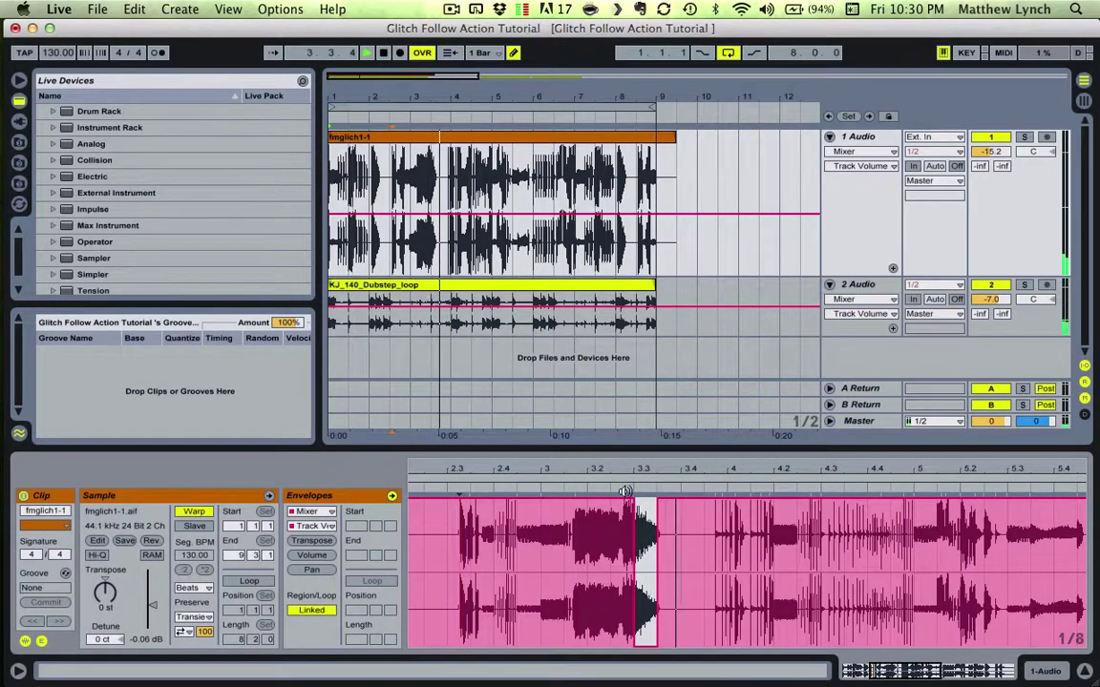
key("space")
key("space")
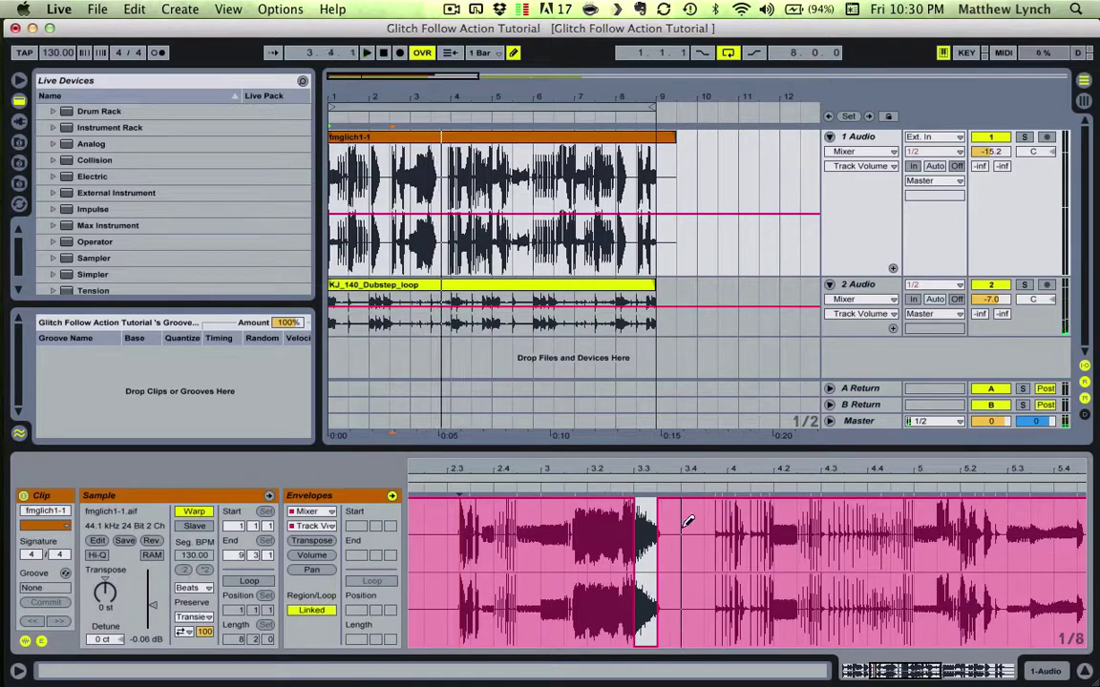
left_click(627, 488)
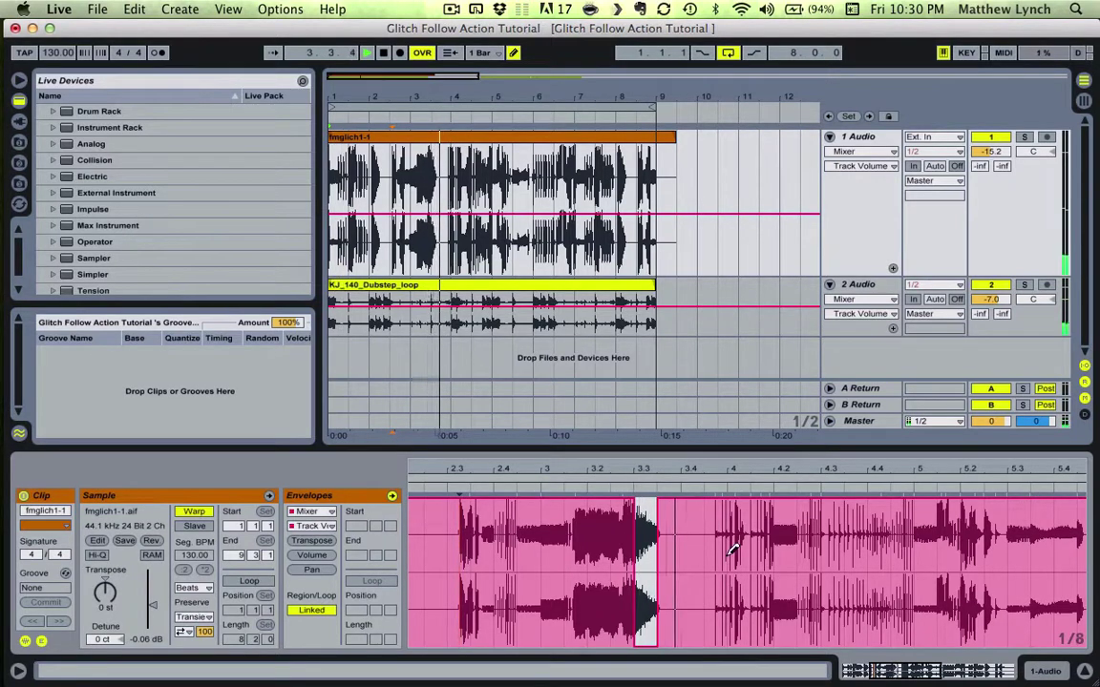
Step: Silence the first eighth note of bar 4 and the whole beat at 4.3 in the glitch clip, and play the passage
left_click_drag(748, 619, 747, 668)
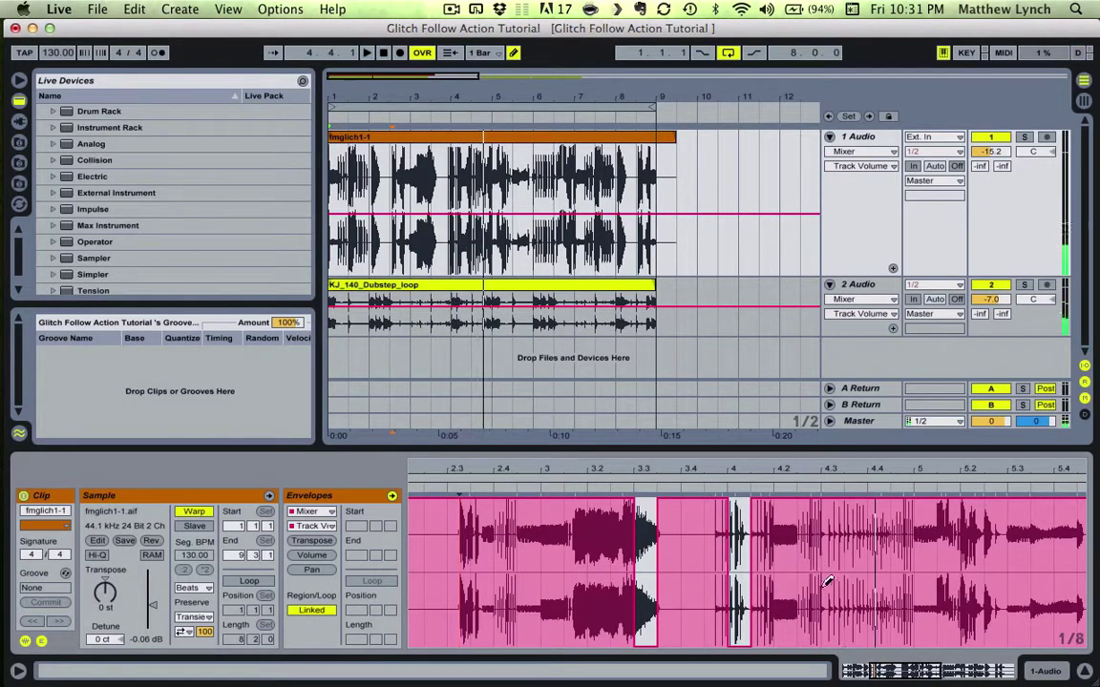
left_click_drag(831, 614, 831, 638)
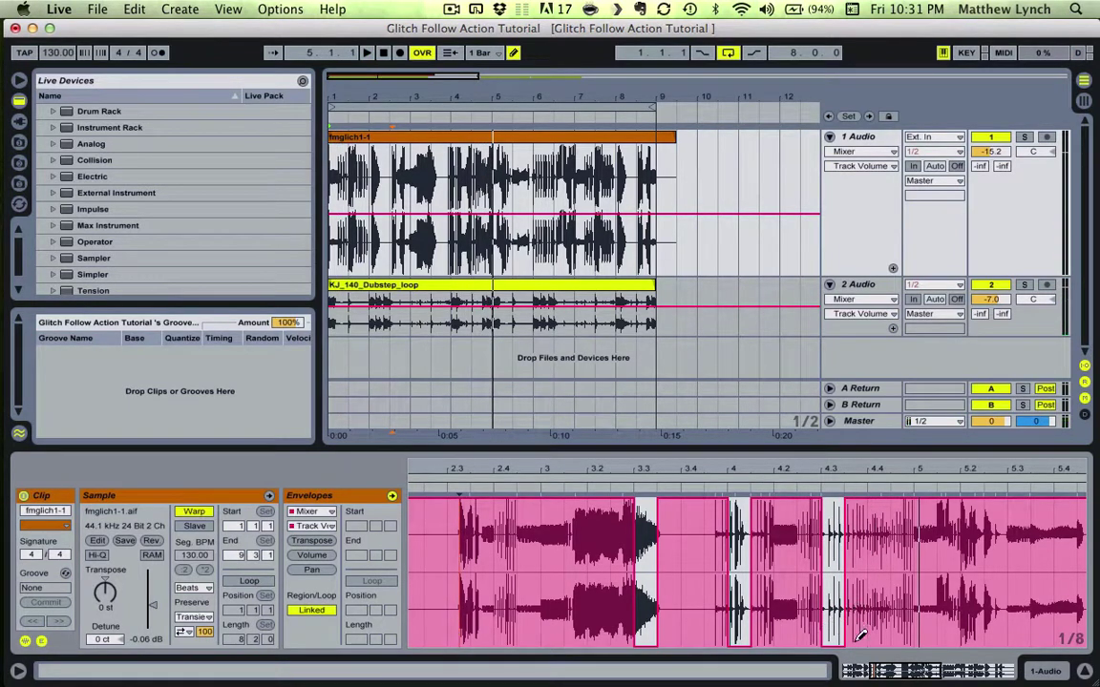
left_click(859, 636)
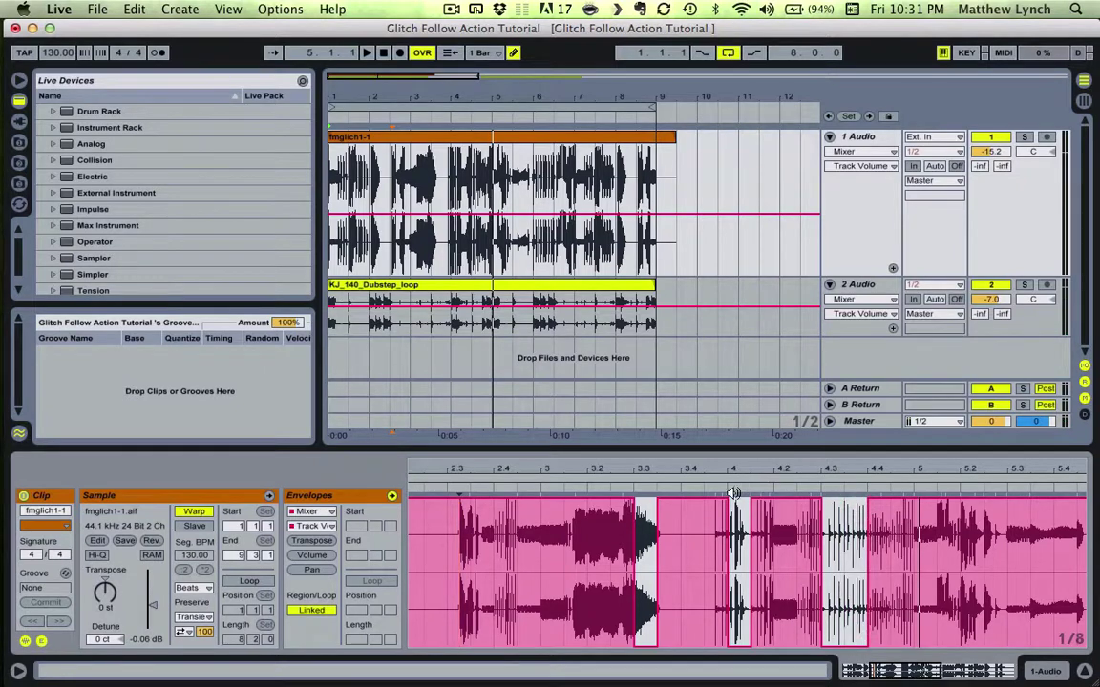
key("space")
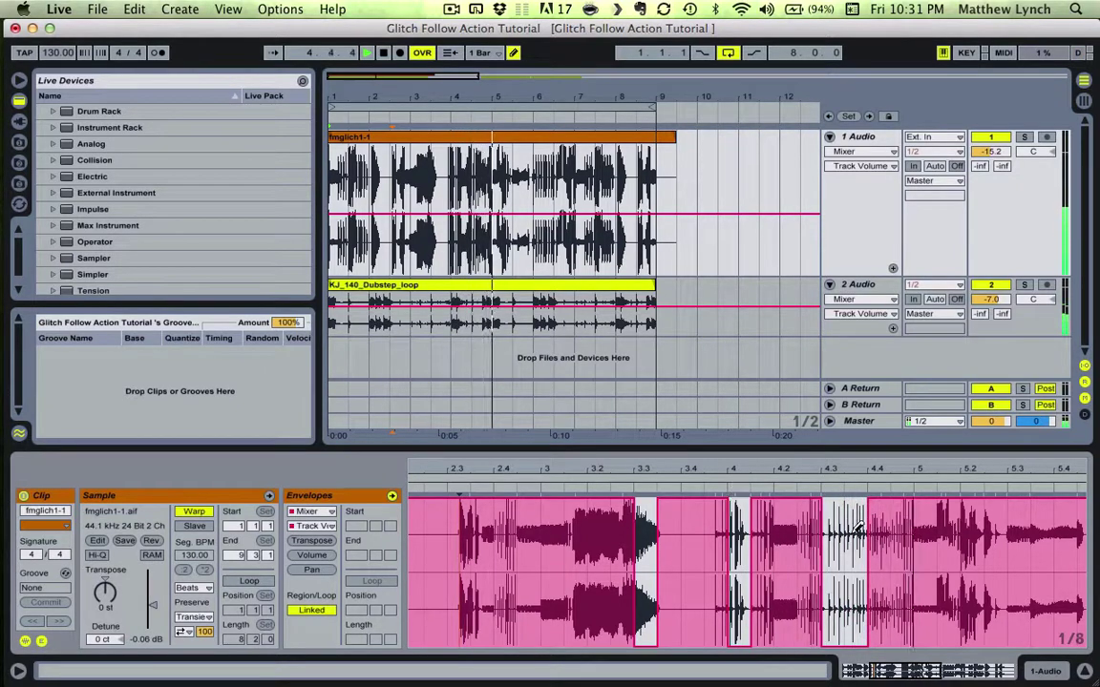
Step: Silence the first eighth note of bar 5 in the glitch clip and listen to the following beats
key("space")
left_click(932, 590)
key("space")
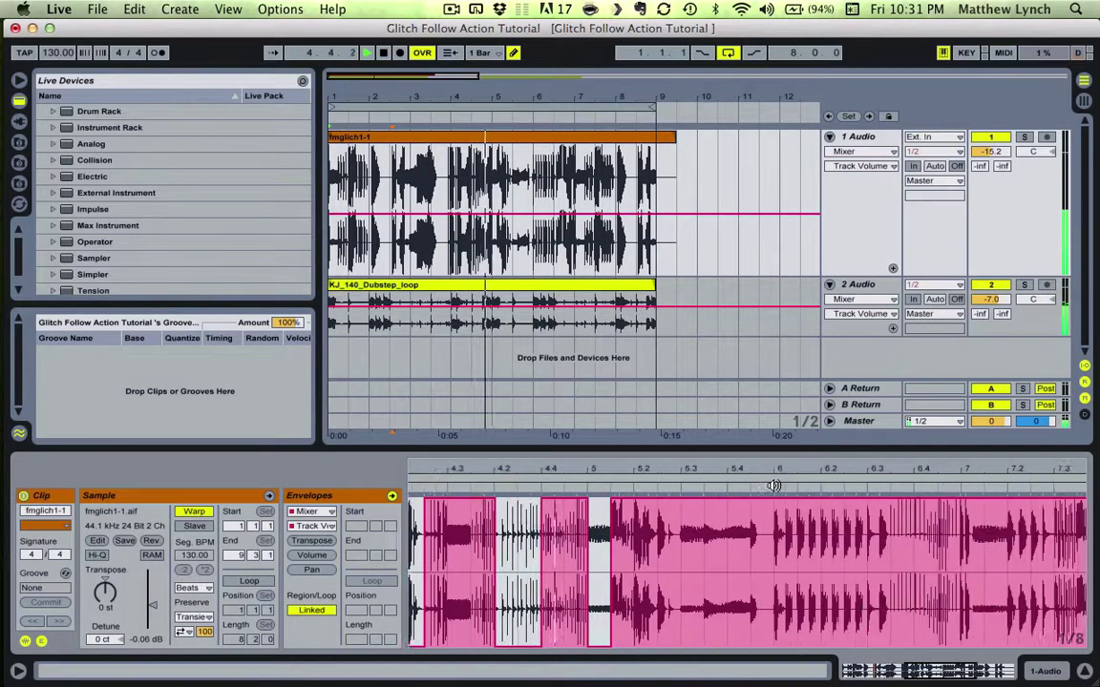
key("space")
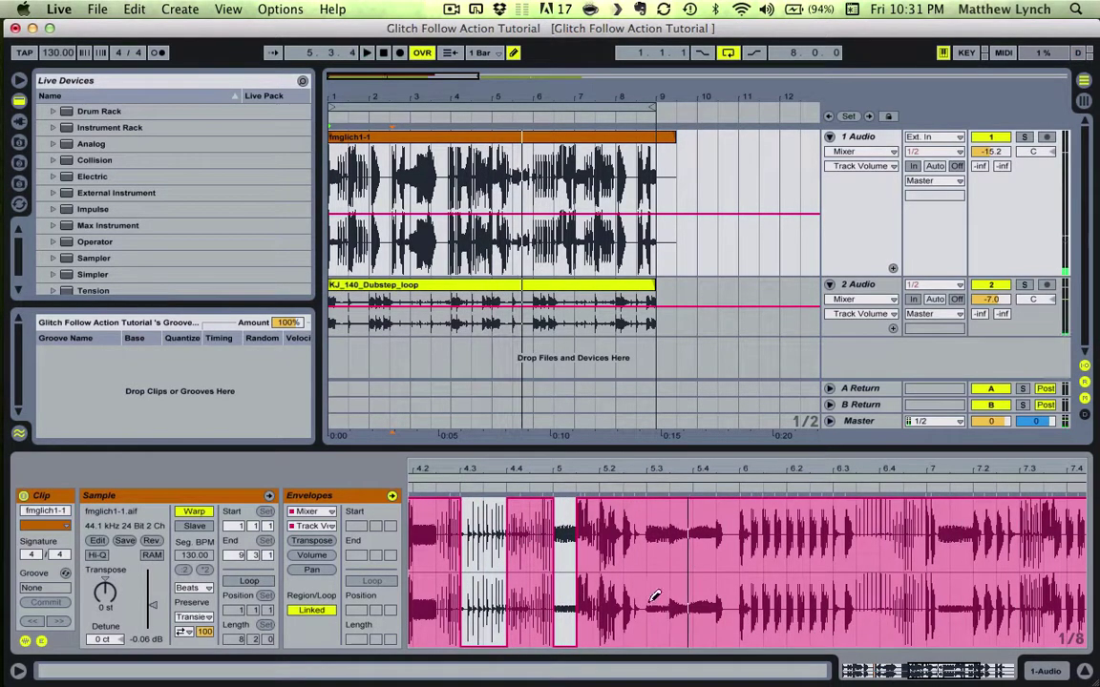
Step: Silence the eighth notes at 5.3 and 6.3 in the glitch clip's volume envelope, auditioning between the edits
left_click(657, 605)
key("space")
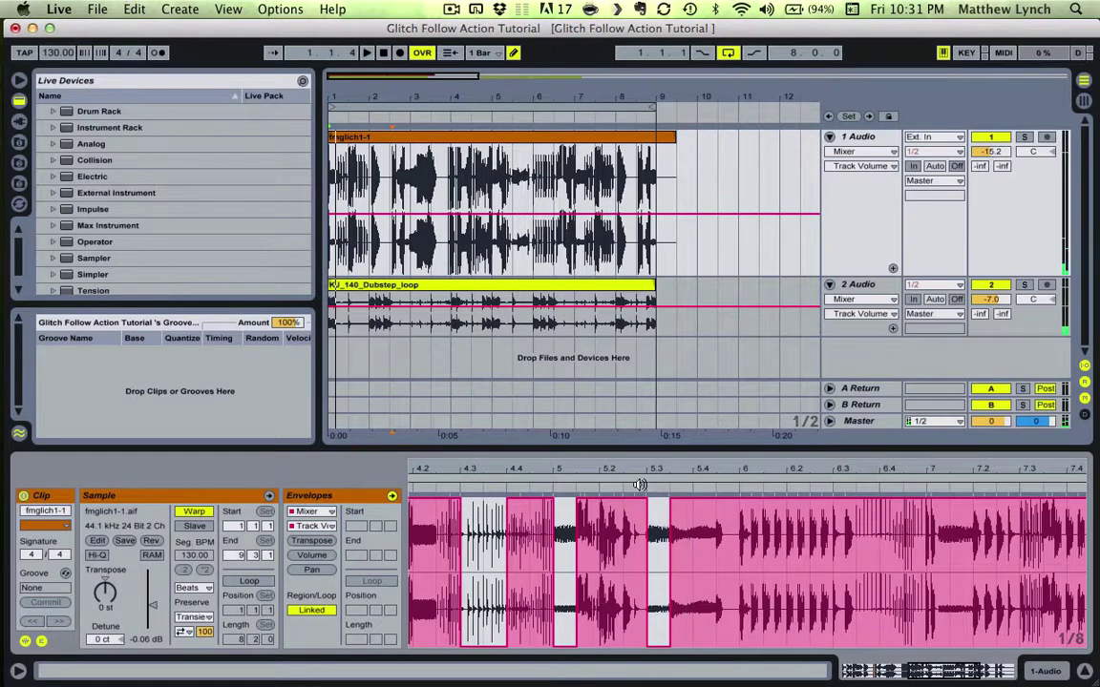
left_click(640, 485)
key("ctrl+Up")
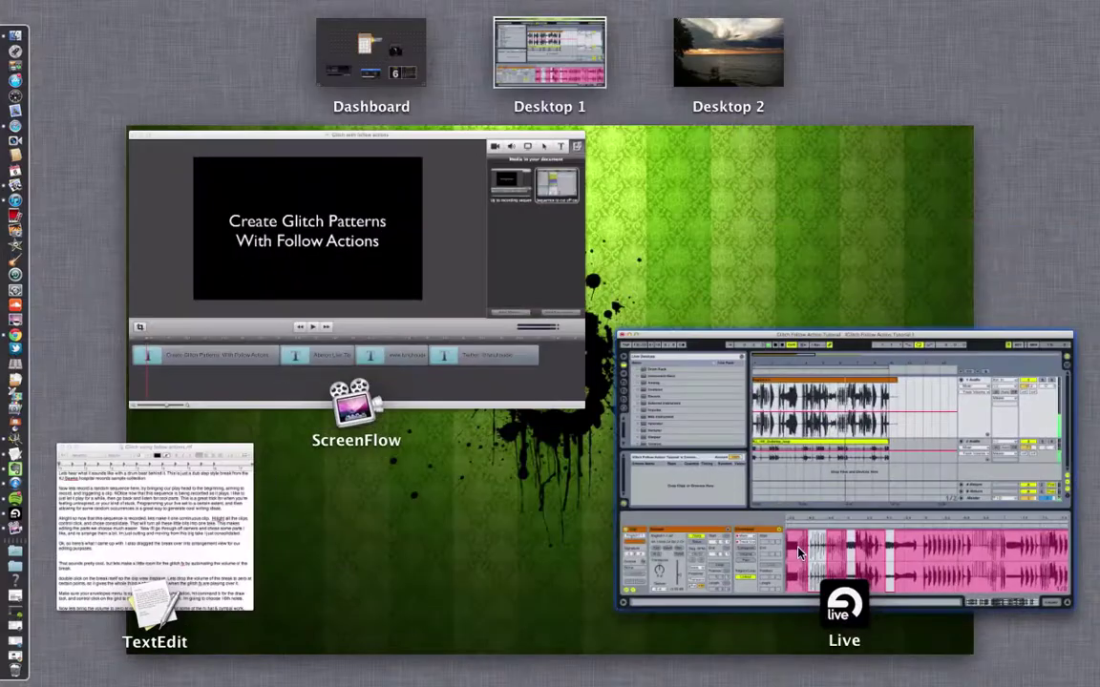
left_click(718, 492)
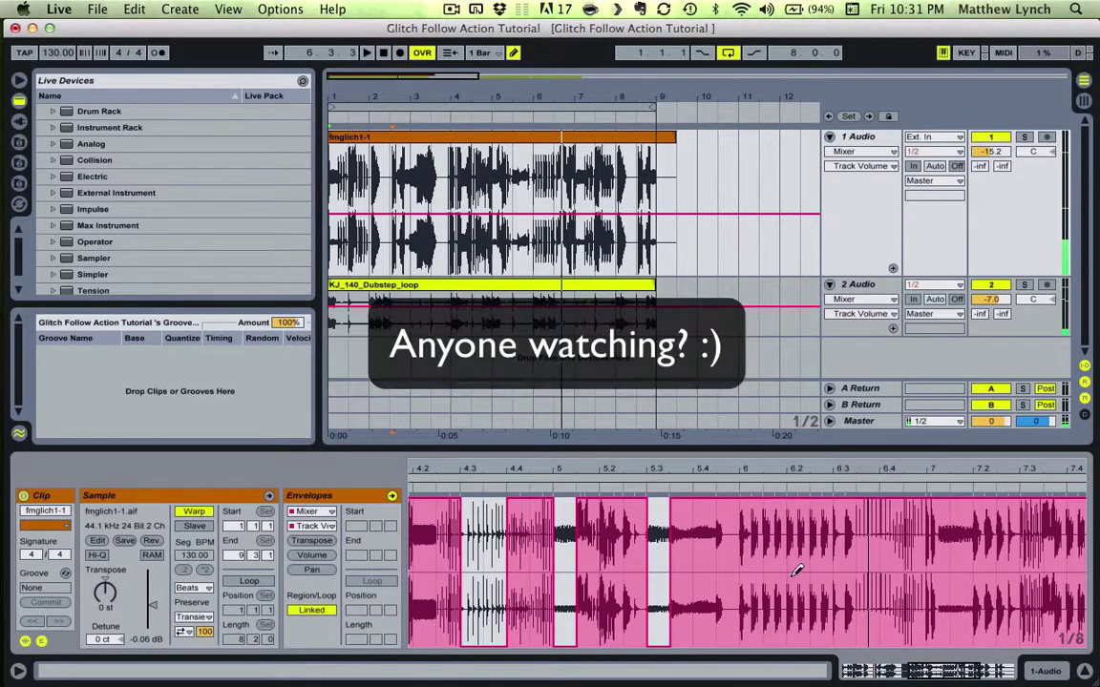
left_click(845, 629)
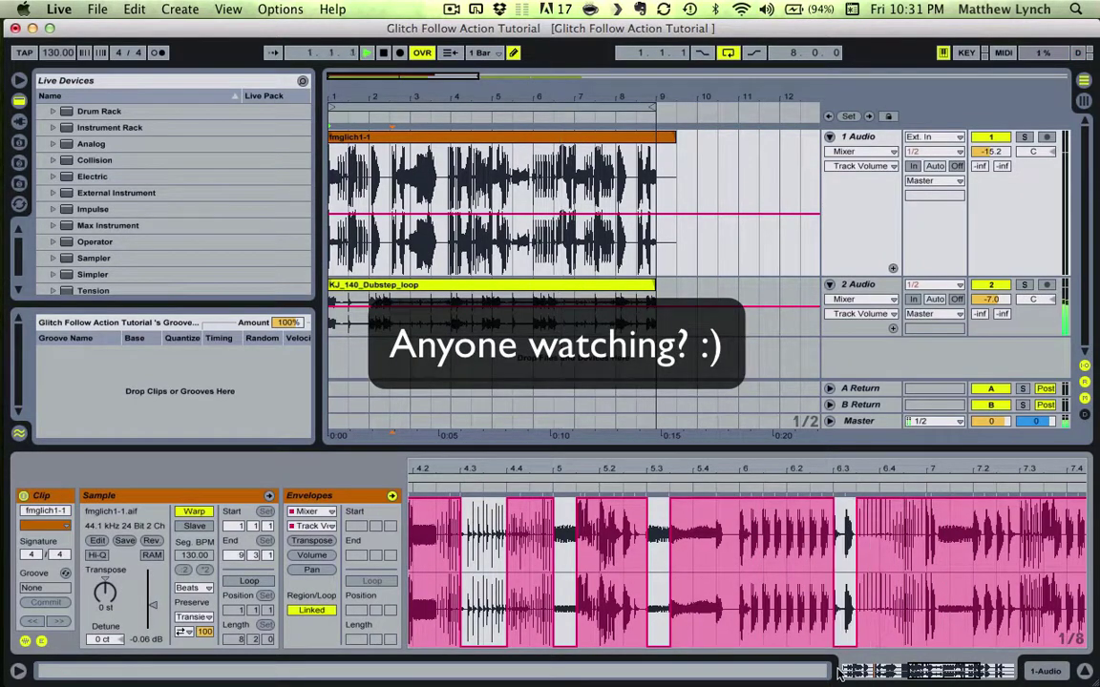
Step: Set the envelope grid to 1/16 and restore full volume over the second sixteenth of the 6.3 gap
right_click(848, 541)
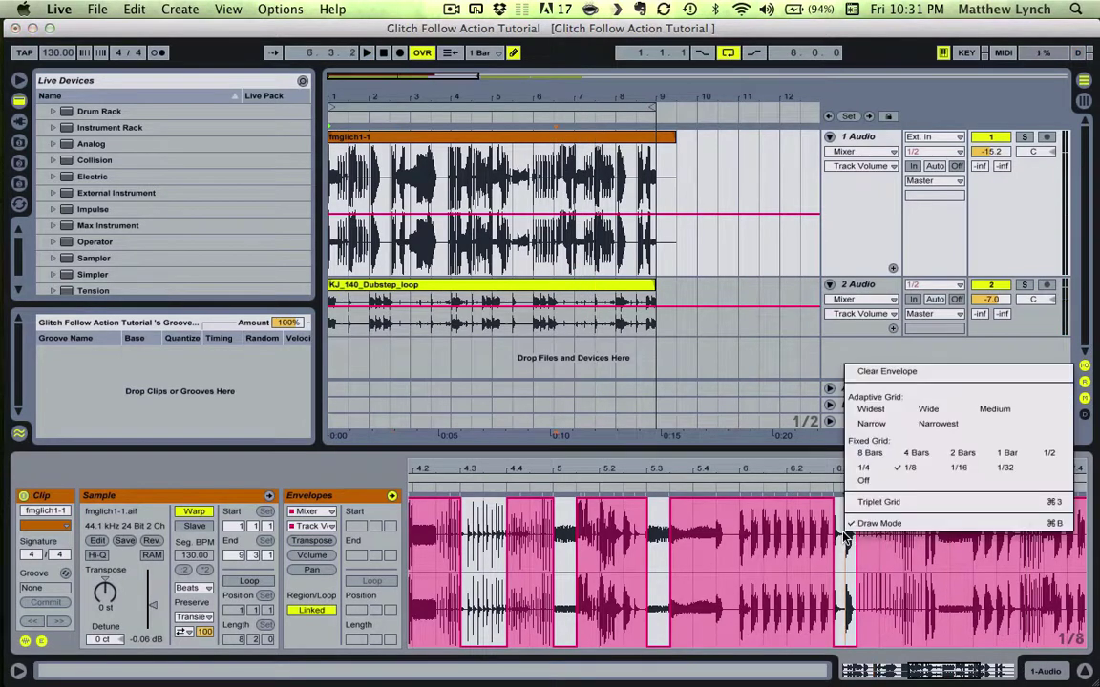
left_click(962, 469)
left_click_drag(864, 500, 853, 502)
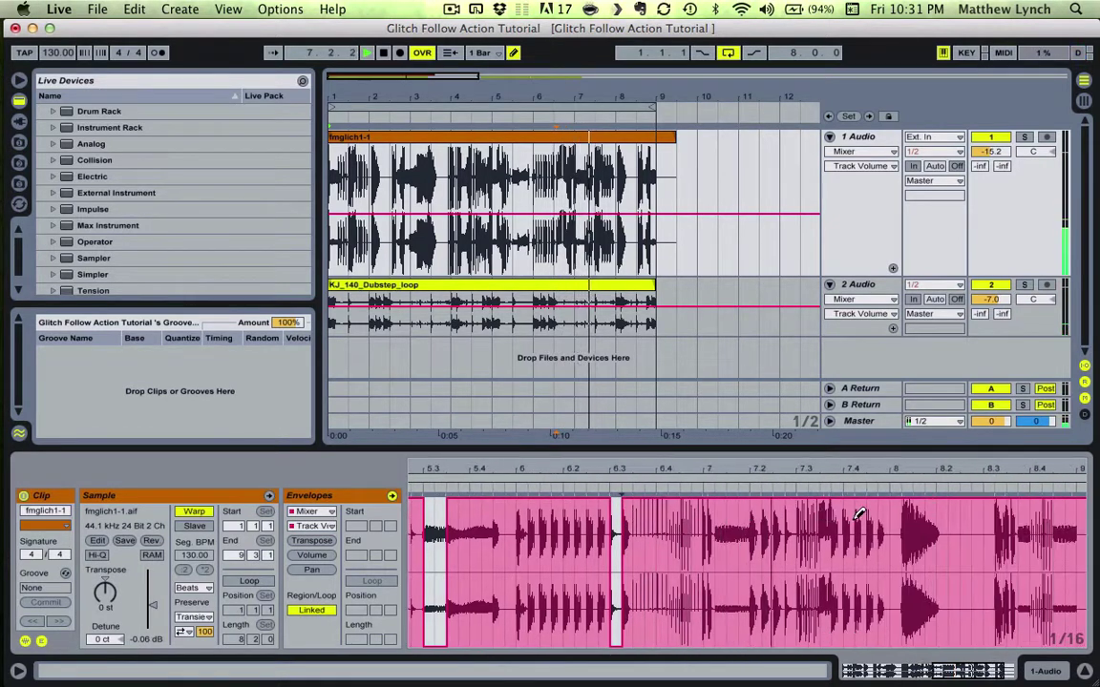
Step: Silence the sixteenth note at 7.3 in the glitch clip and play from around bar 7 to check it
left_click_drag(811, 623, 804, 628)
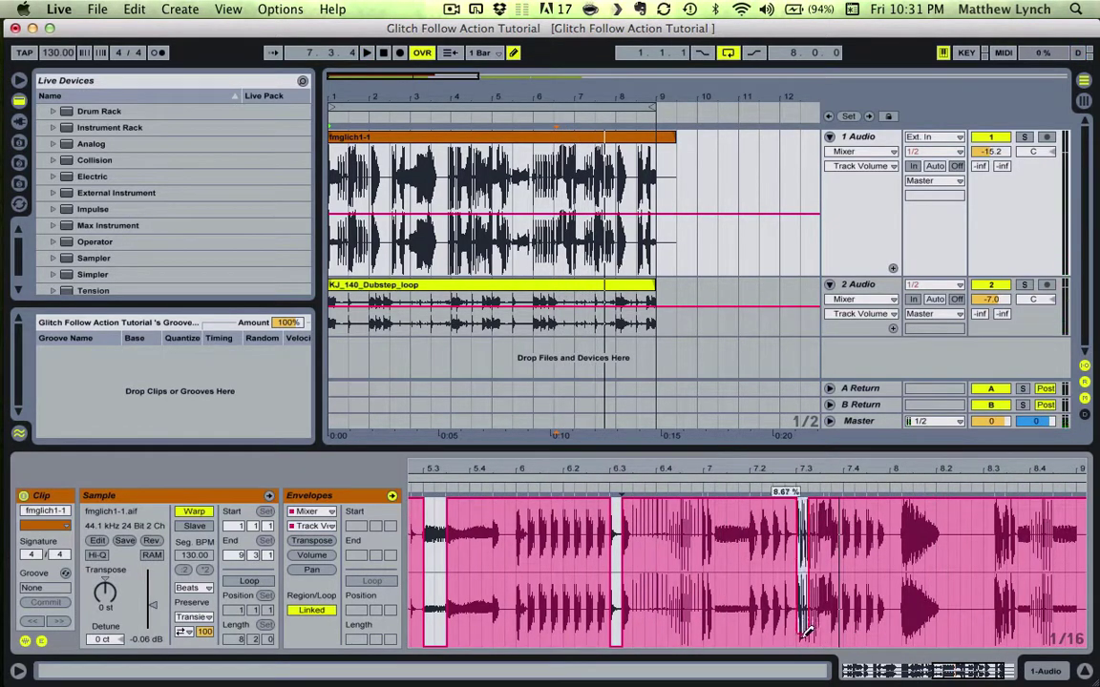
left_click(737, 486)
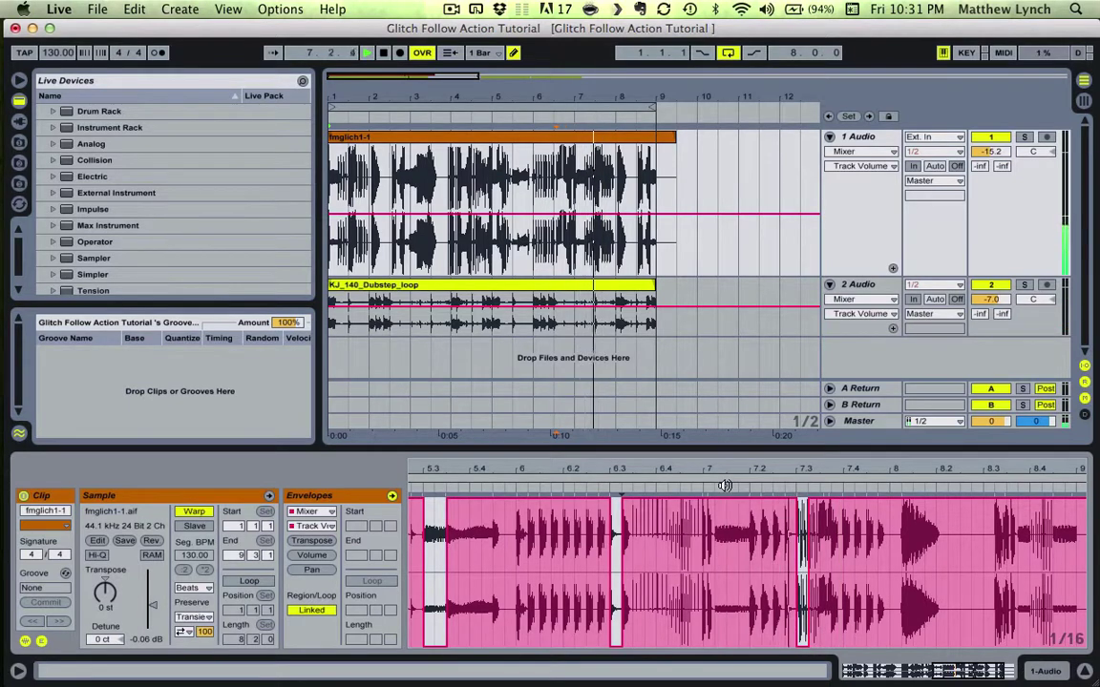
key("space")
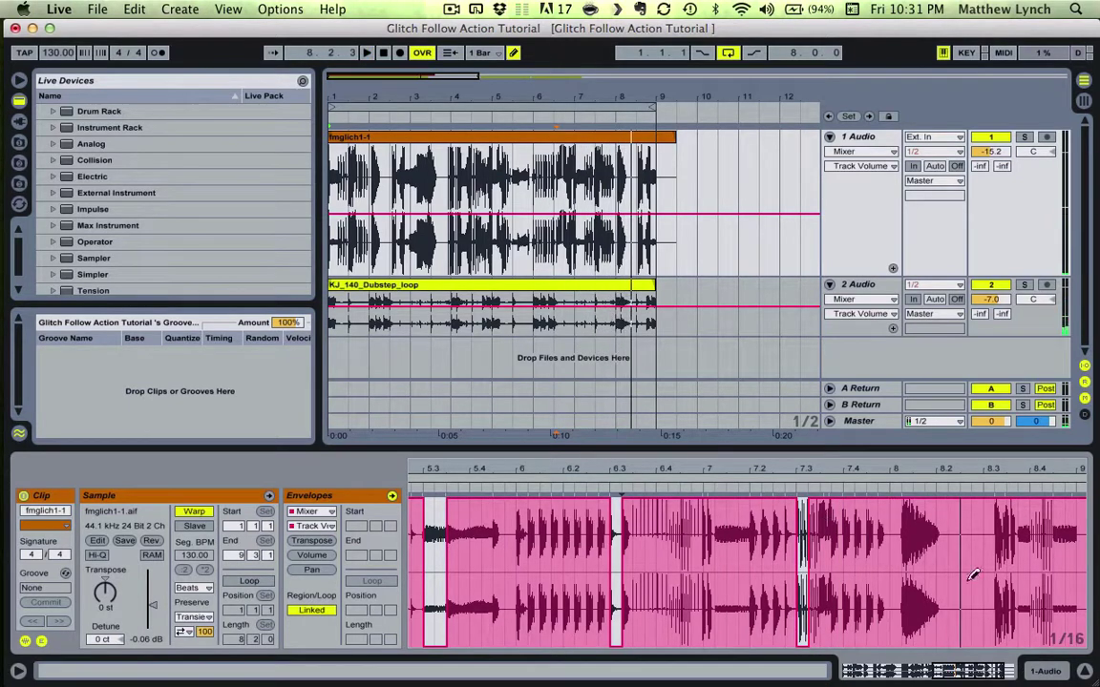
Step: Silence the first eighth note of bar 8 in the glitch clip, auditioning and adjusting the width of the gap
left_click_drag(924, 636, 937, 649)
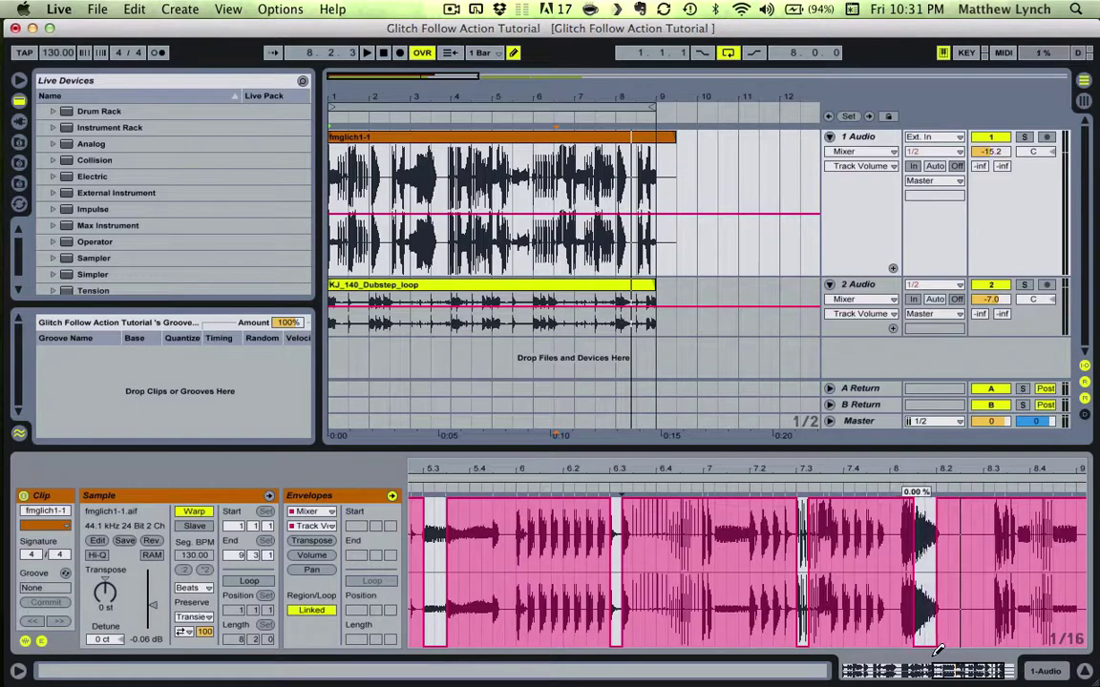
left_click(790, 491)
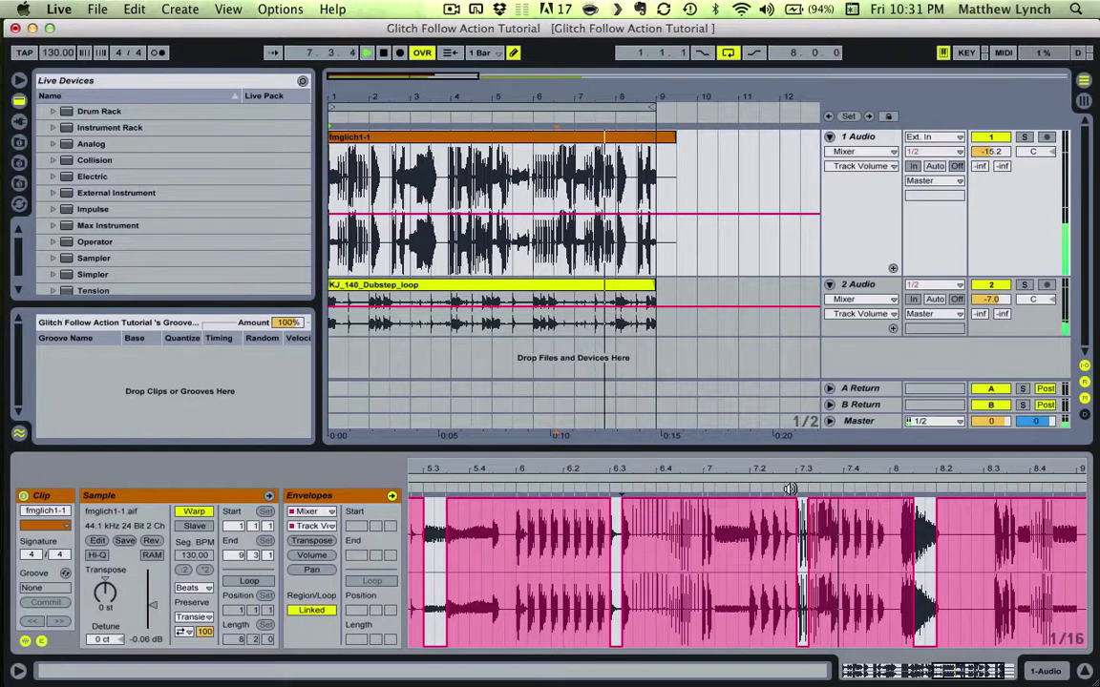
key("space")
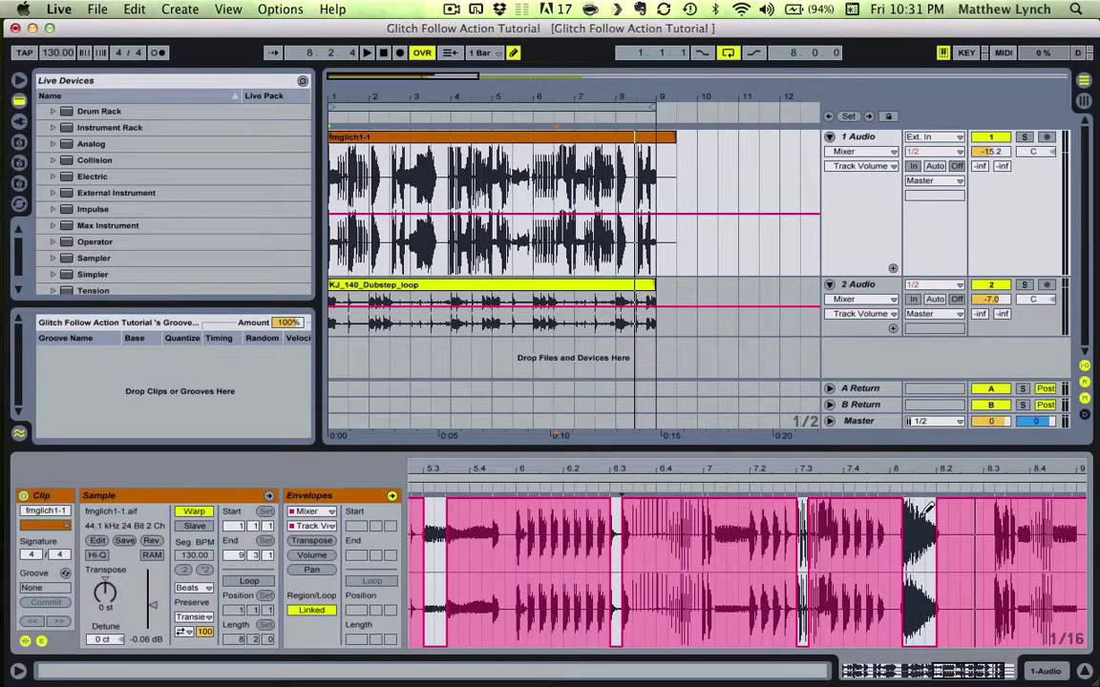
left_click(848, 489)
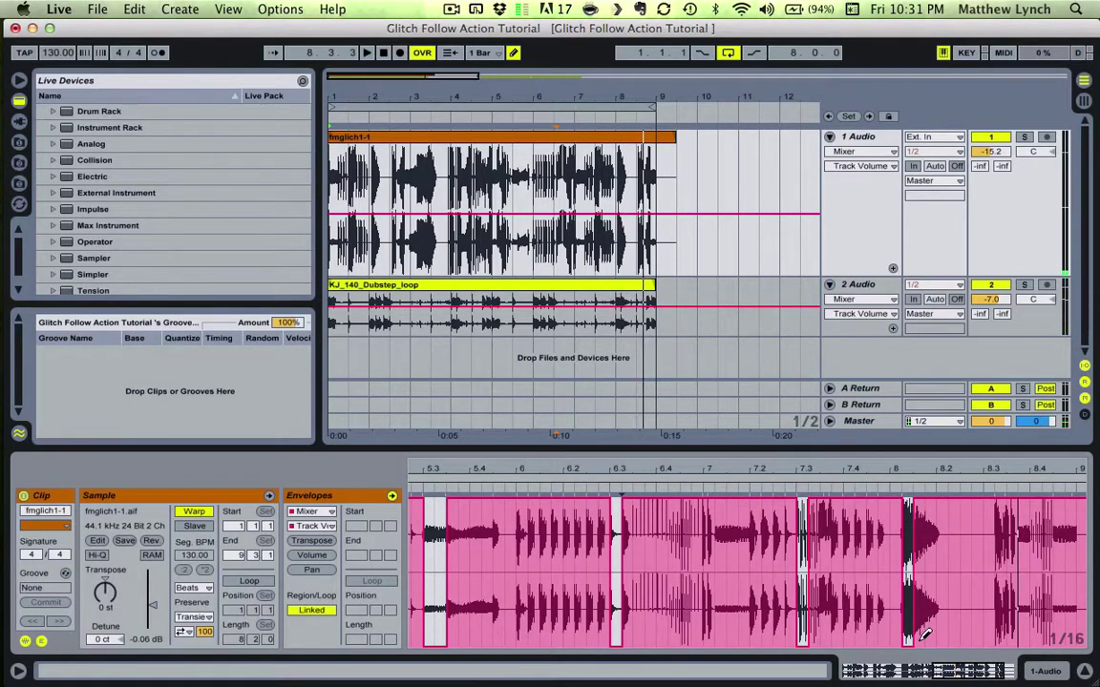
left_click(848, 489)
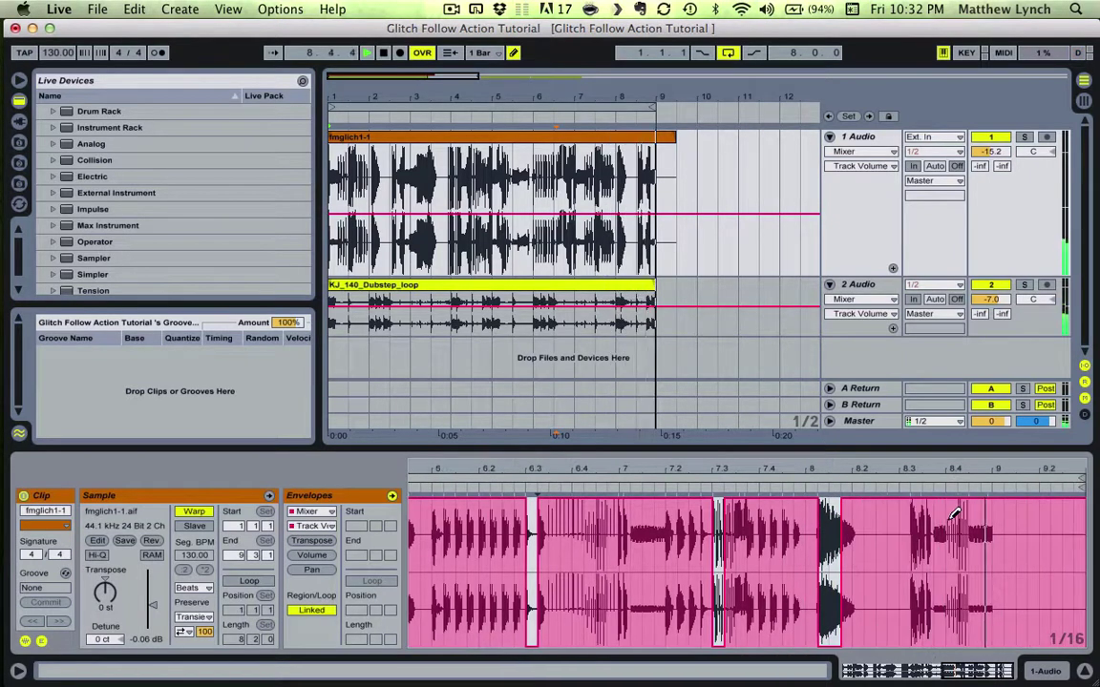
Step: Silence the glitch clip from the second sixteenth of beat 8.4 to bar 9, and audition the ending
key("space")
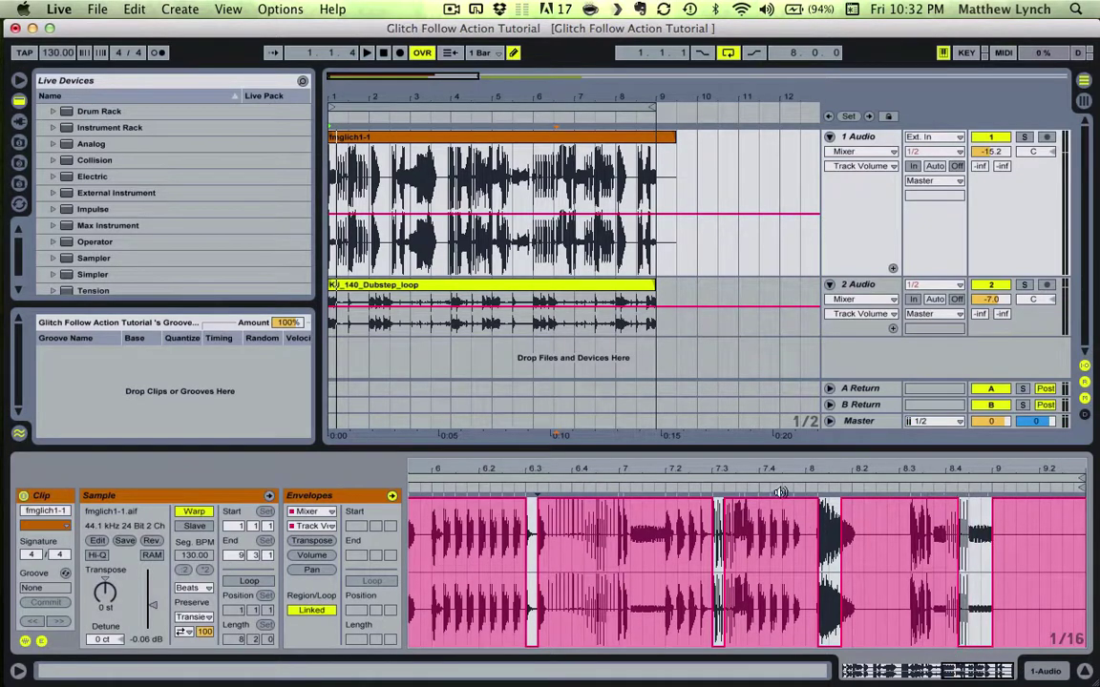
key("space")
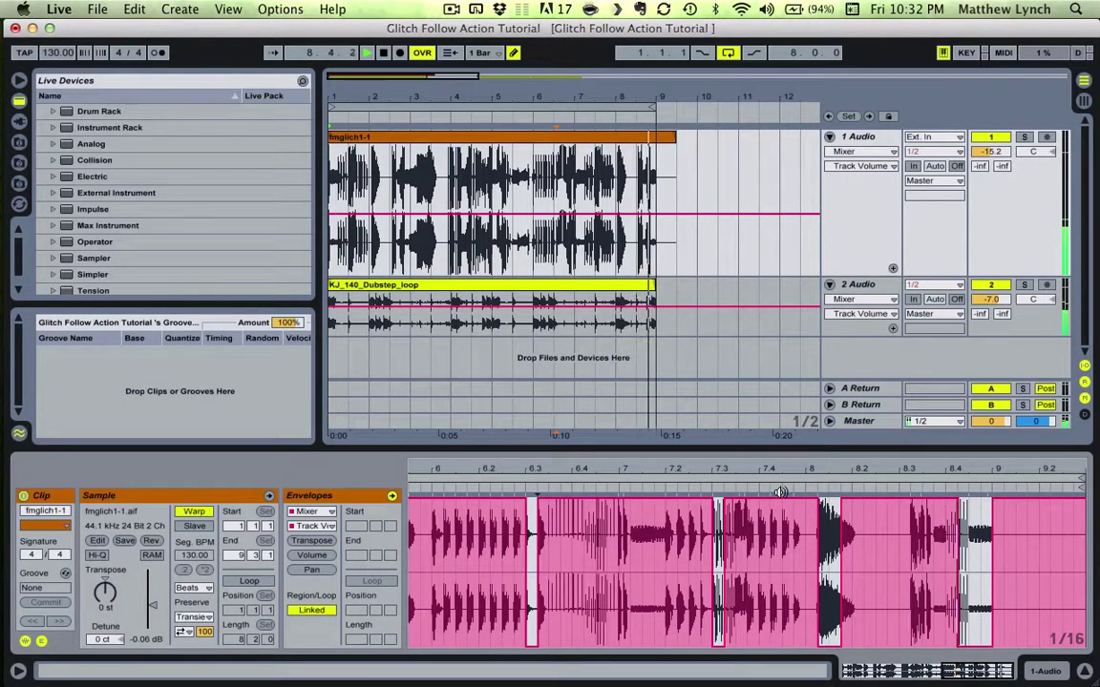
key("space")
key("space")
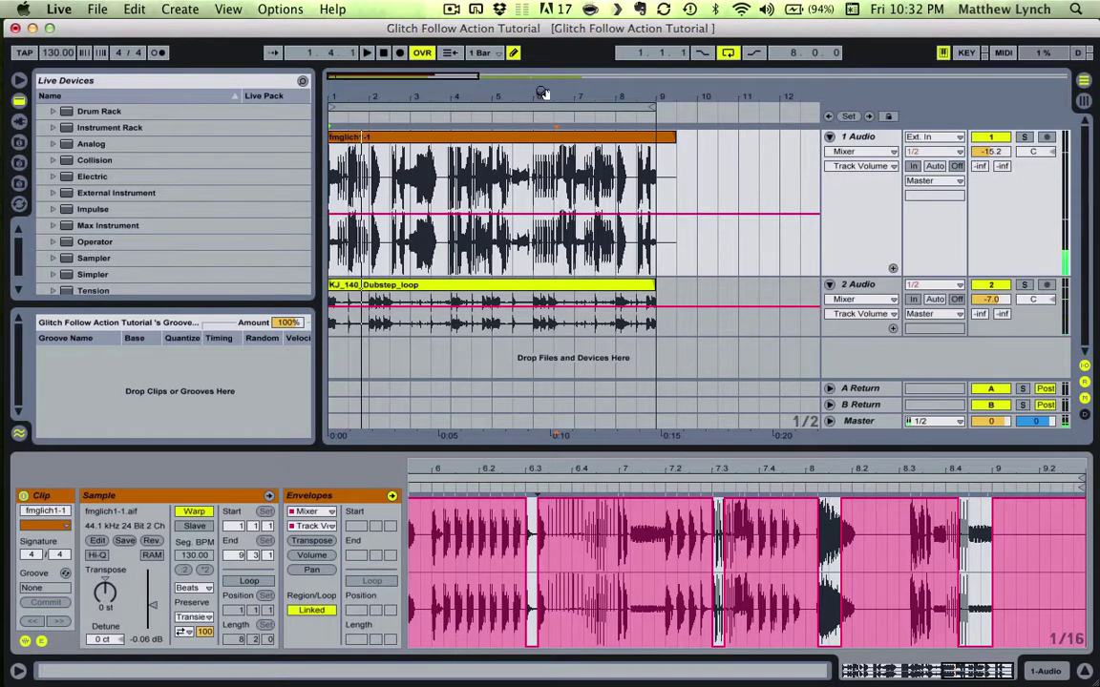
Step: Play the arrangement with the whole glitch clip in view to check how it interlocks with the dubstep loop, and stop playback
left_click_drag(541, 93, 458, 71)
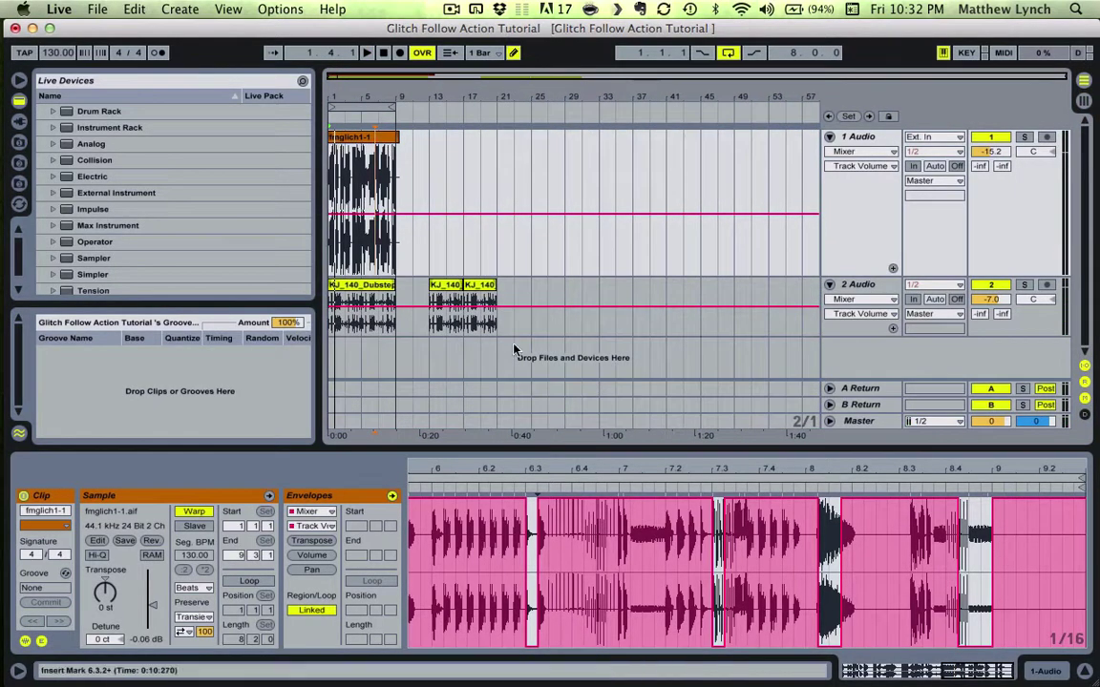
left_click_drag(537, 461, 854, 468)
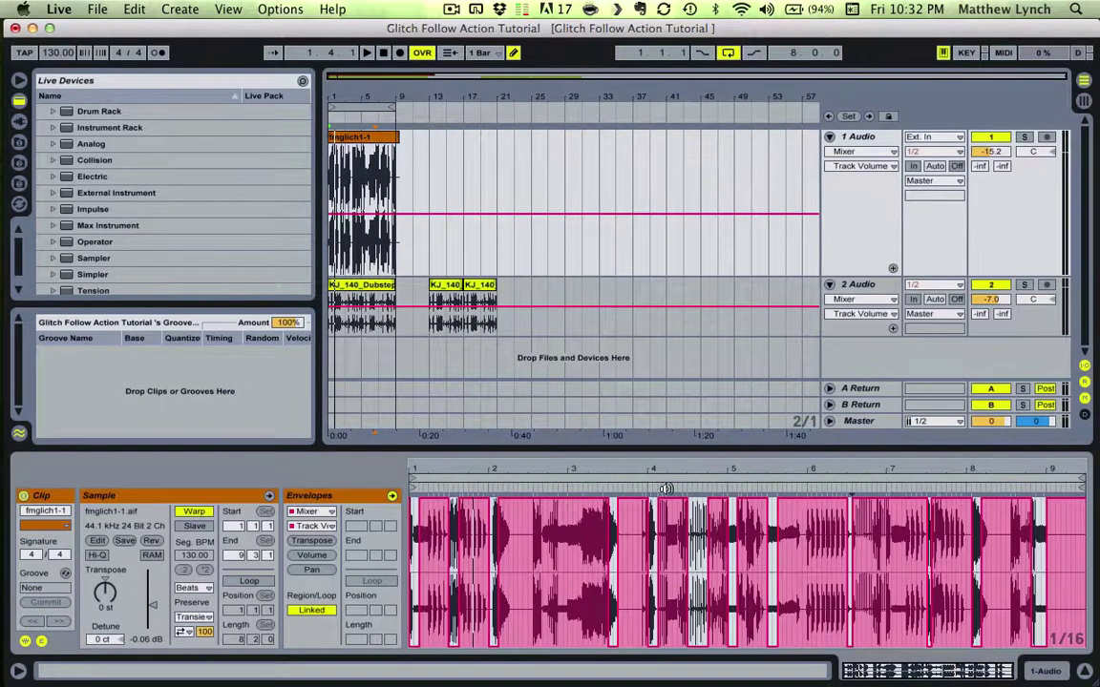
key("space")
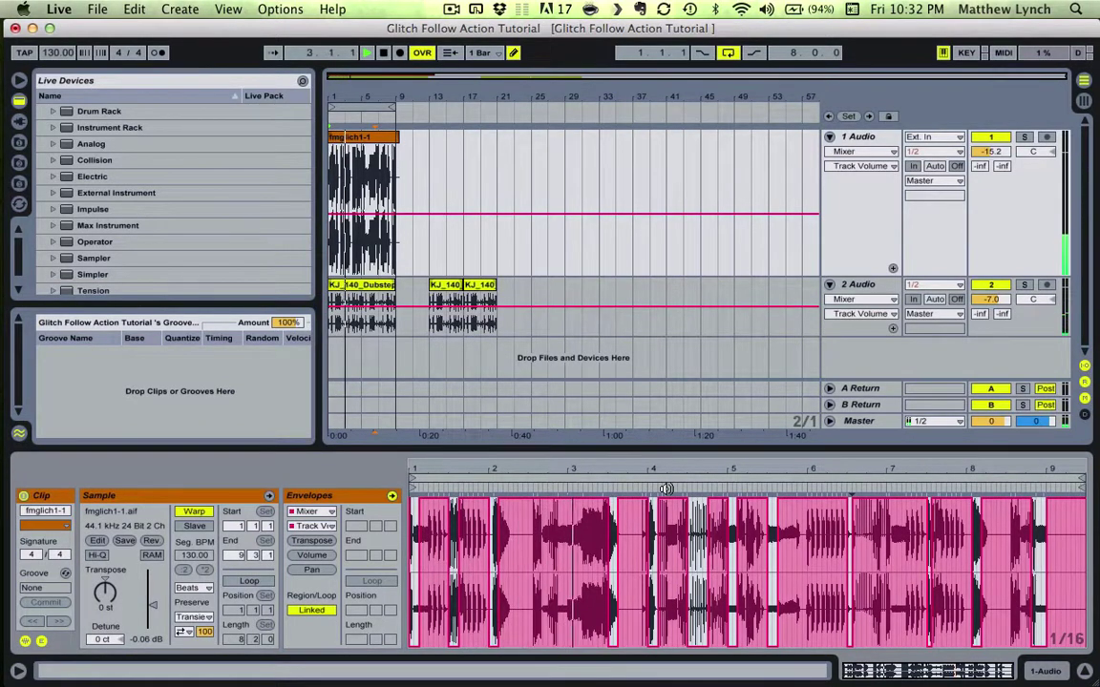
left_click(521, 494)
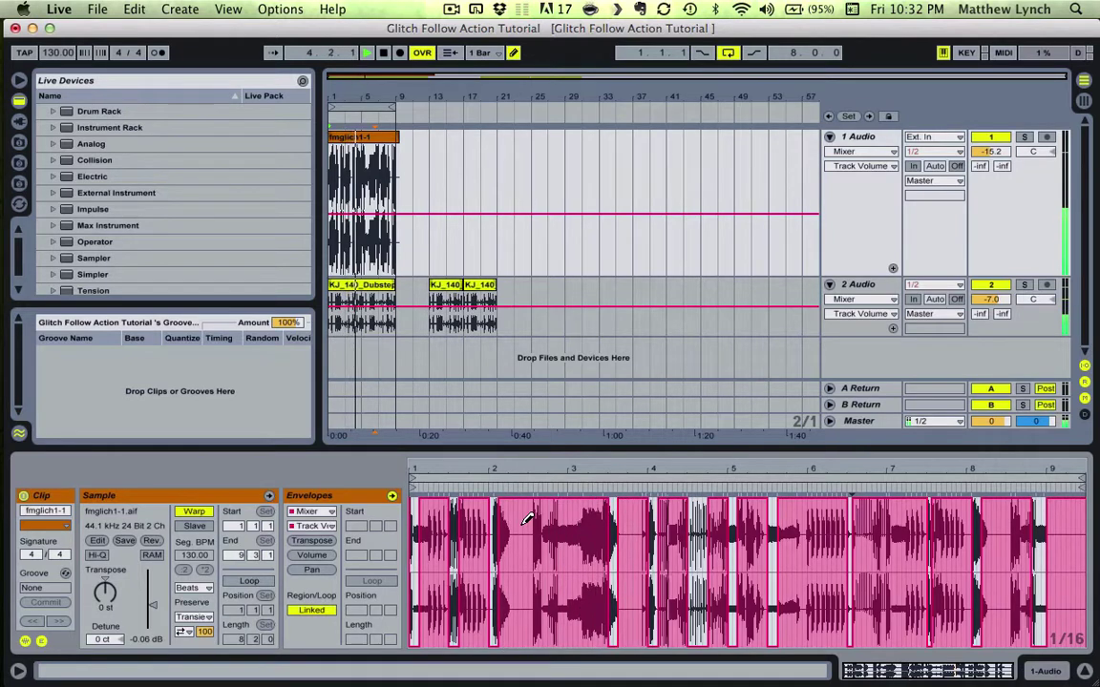
left_click(388, 58)
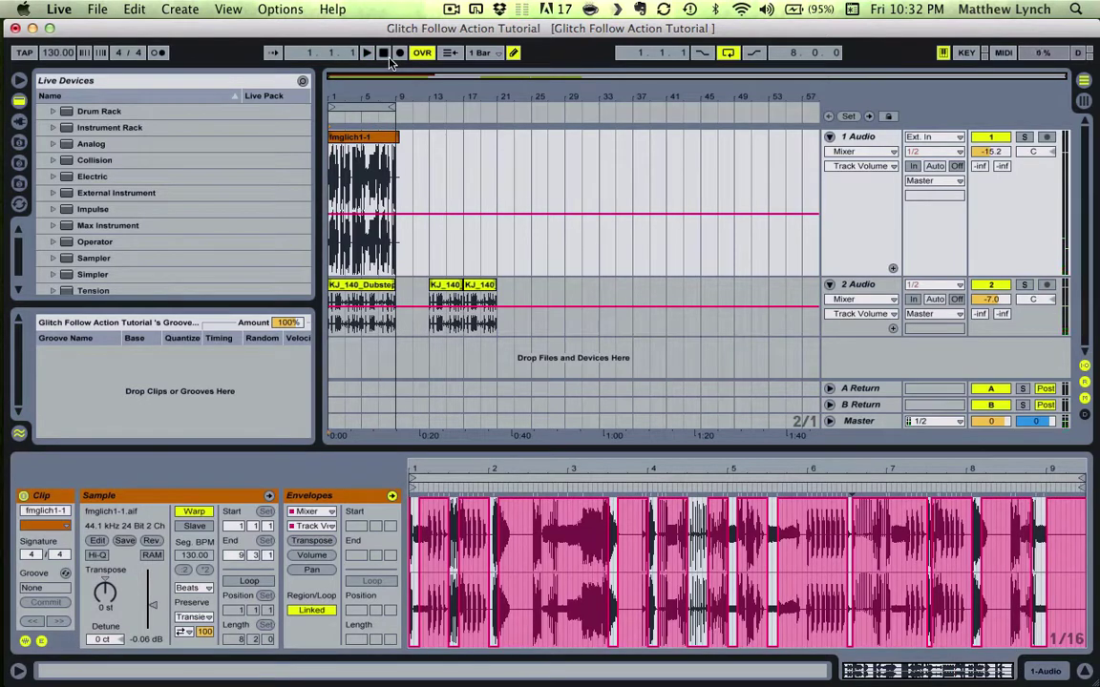